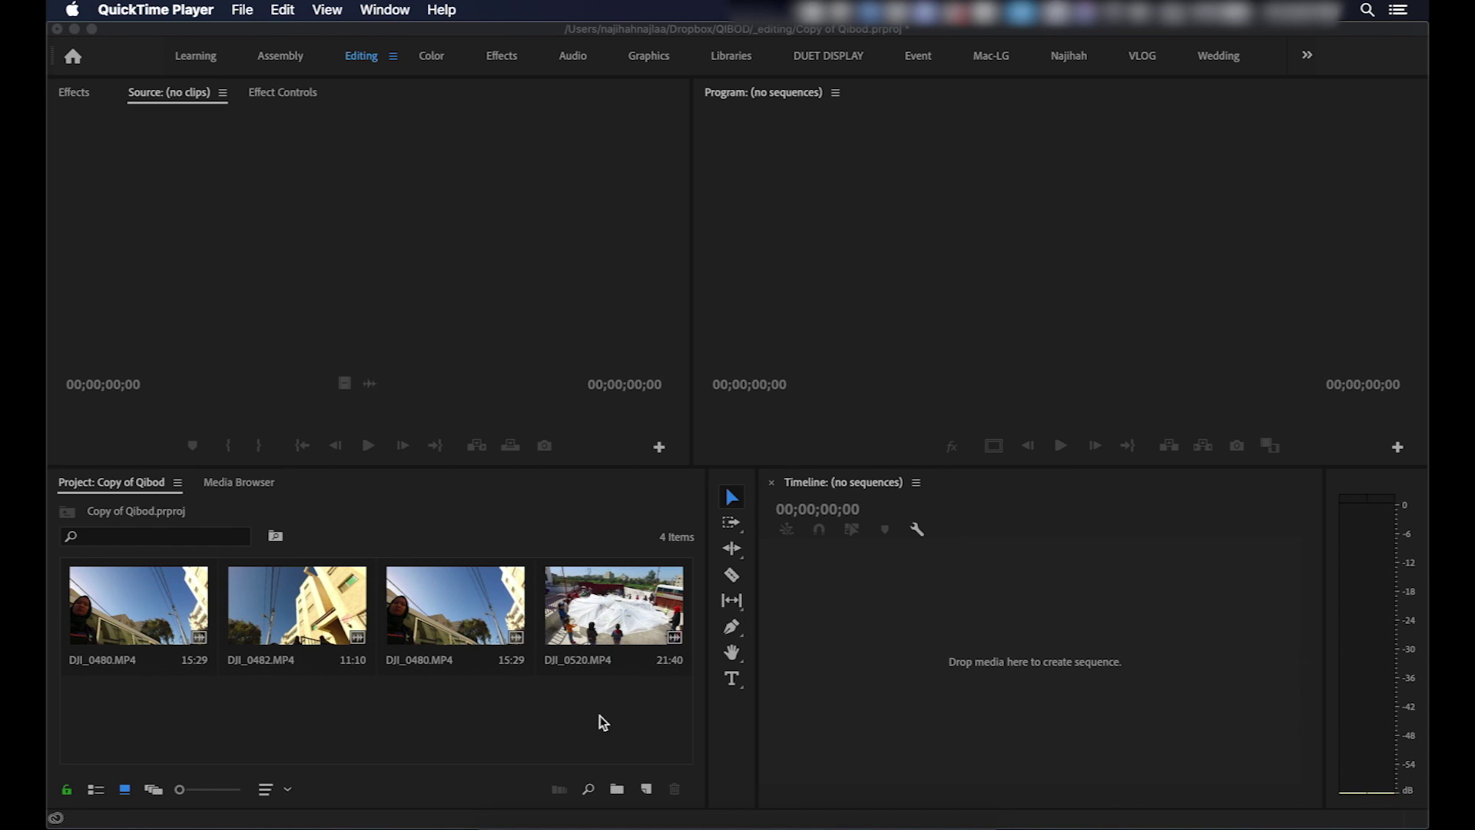
Open a Finder window on the Assets > Graphics folder beside Premiere Pro
{"action": "left_click", "coordinate": [504, 720]}
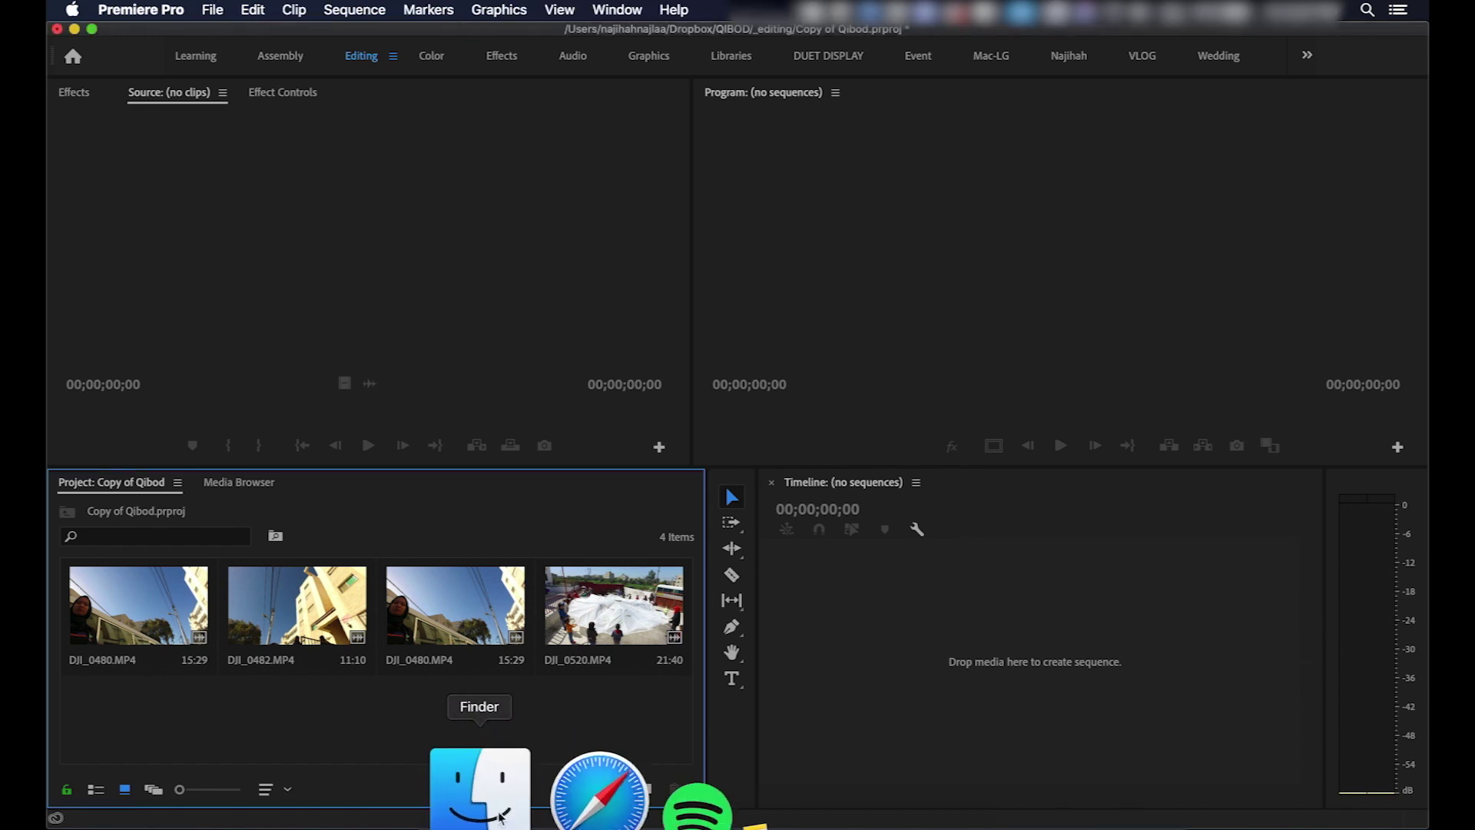
{"action": "left_click", "coordinate": [498, 807]}
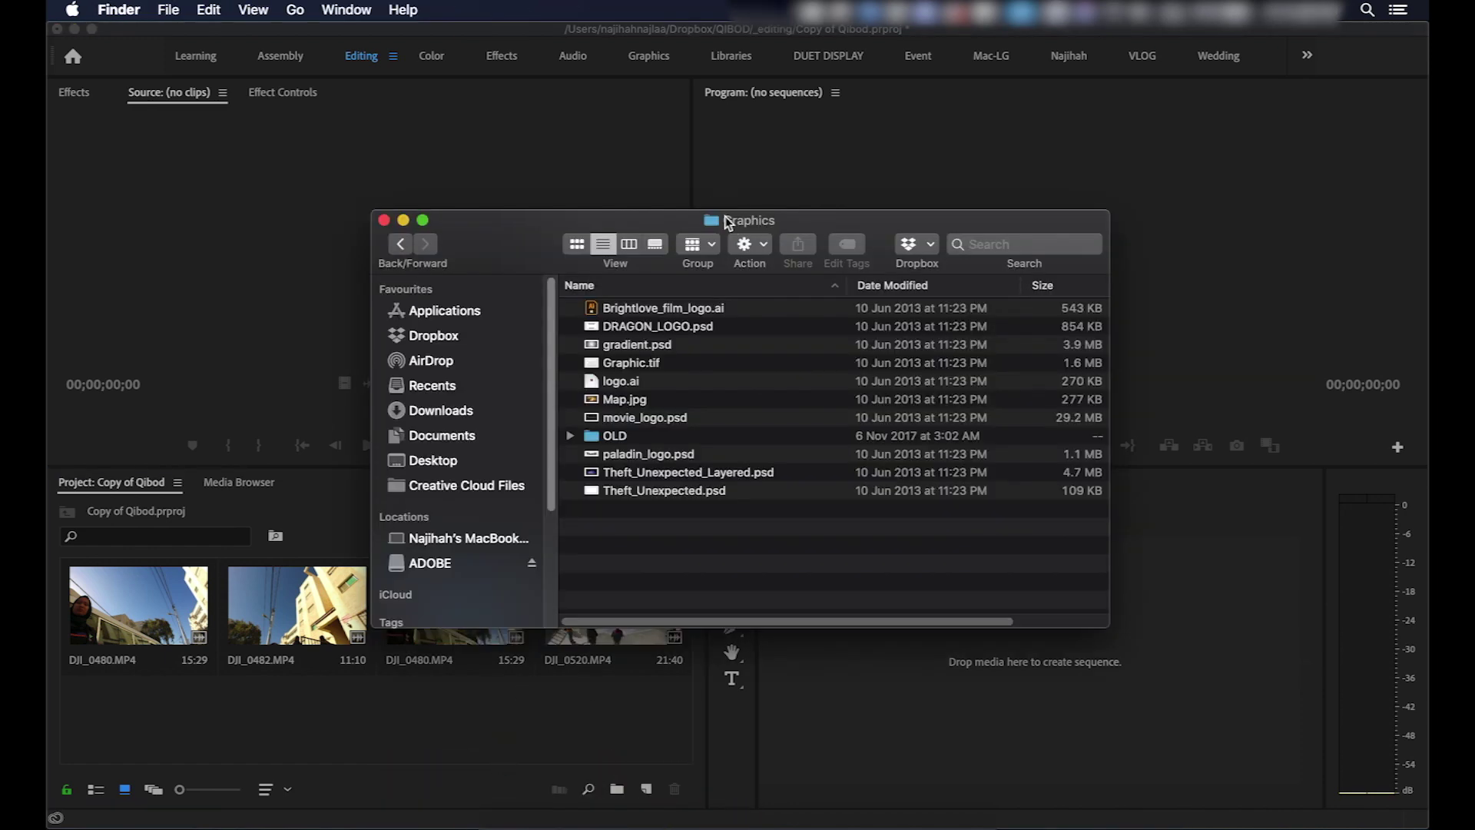
{"action": "left_click", "coordinate": [417, 244]}
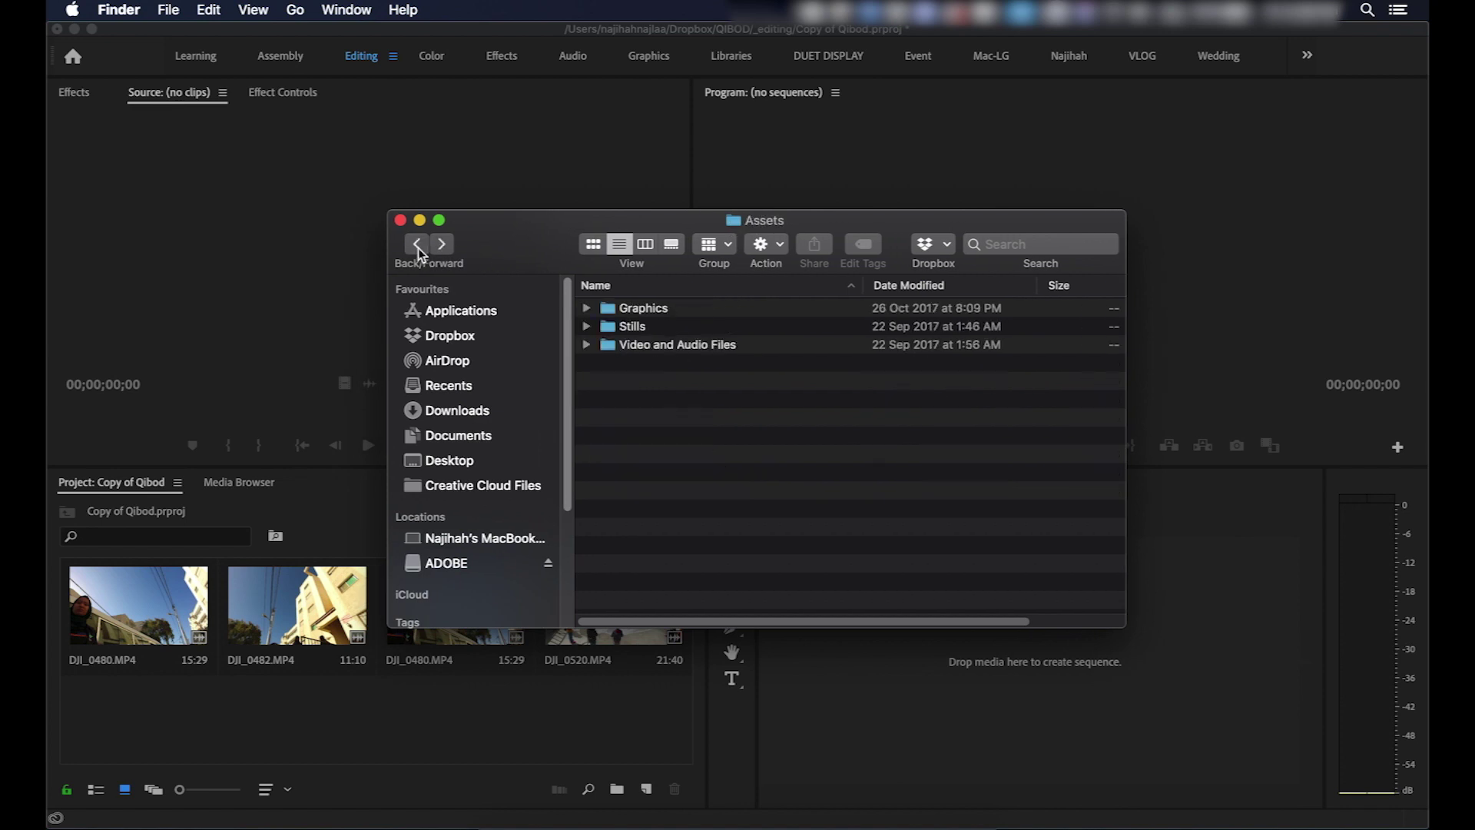
{"action": "left_click", "coordinate": [418, 245]}
{"action": "double_click", "coordinate": [662, 314]}
{"action": "double_click", "coordinate": [647, 307]}
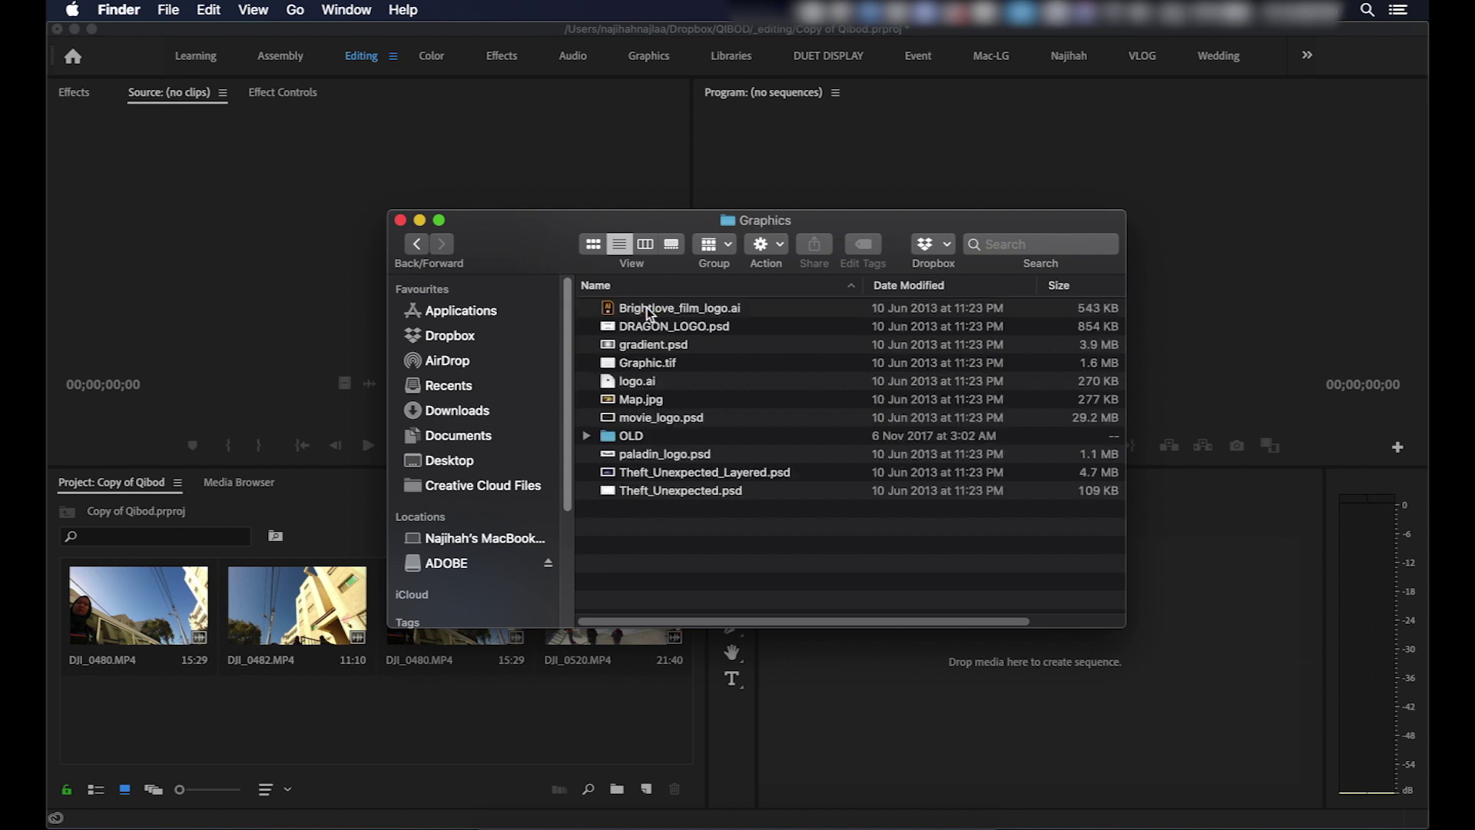
{"action": "left_click_drag", "start_coordinate": [680, 224], "coordinate": [768, 186]}
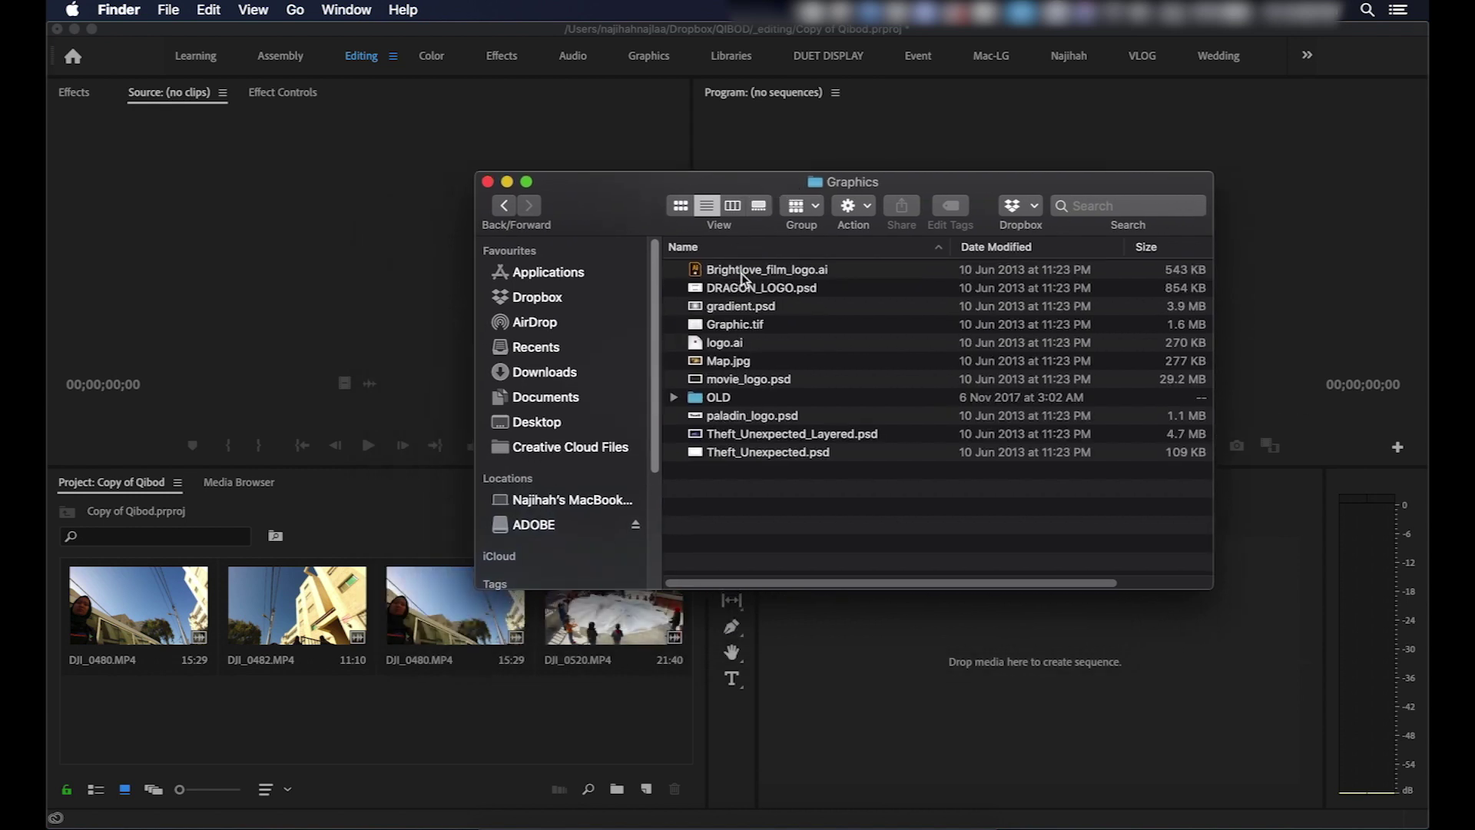
Select Theft_Unexpected_Layered.psd and drag it toward Premiere's Project panel
{"action": "left_click", "coordinate": [787, 274]}
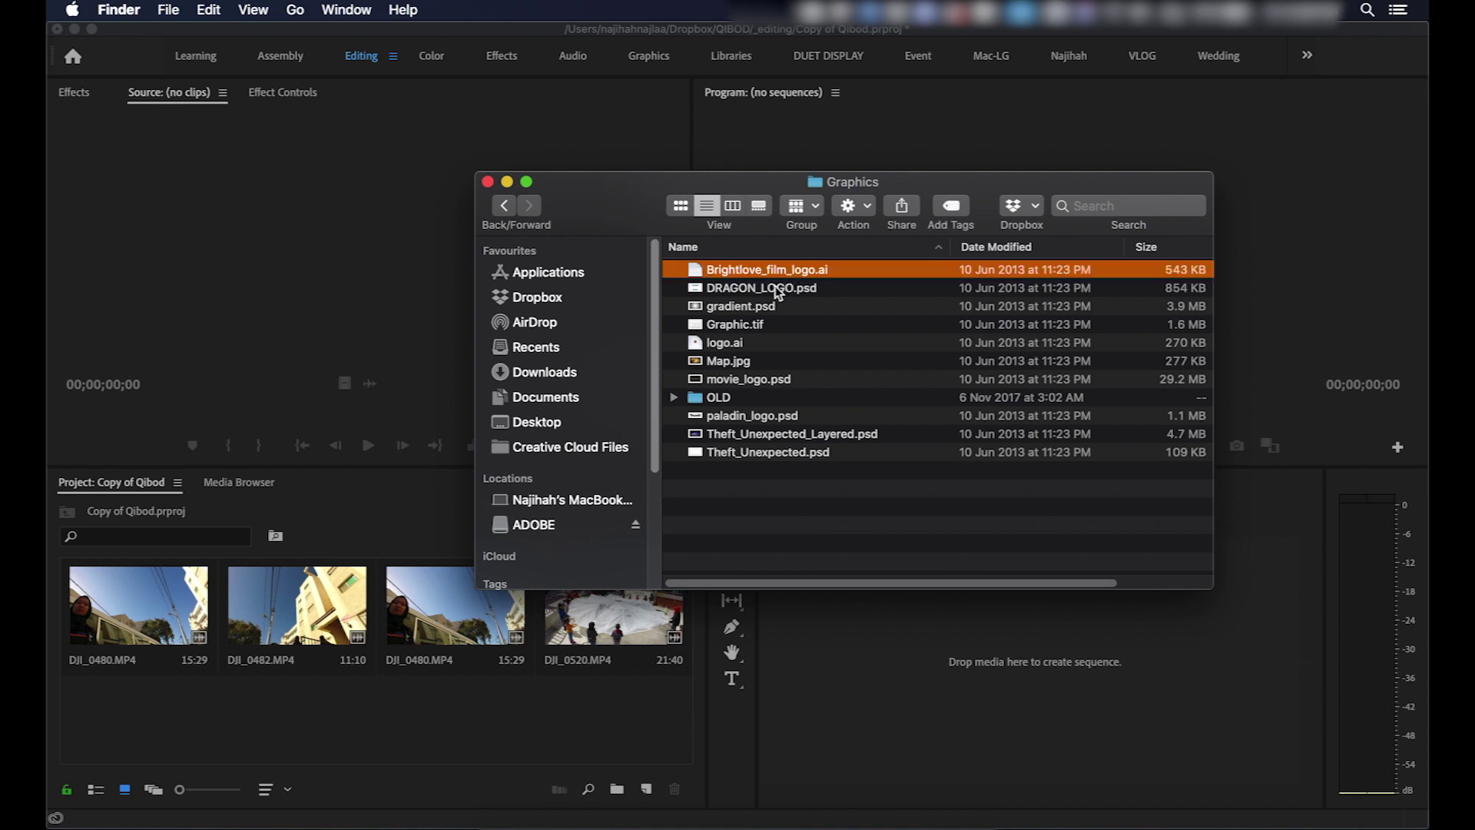
{"action": "left_click", "coordinate": [773, 292]}
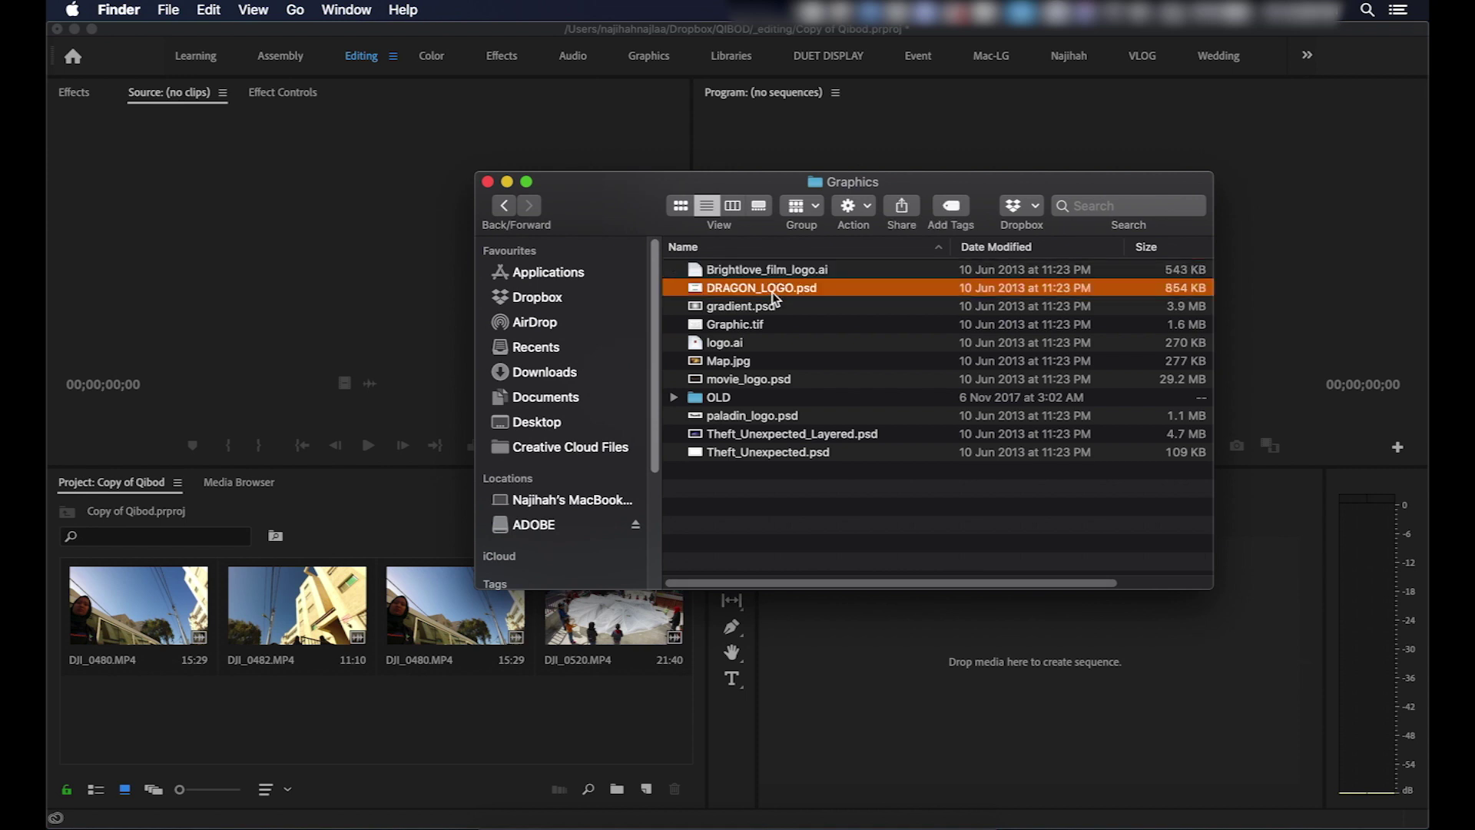
{"action": "left_click", "coordinate": [786, 436]}
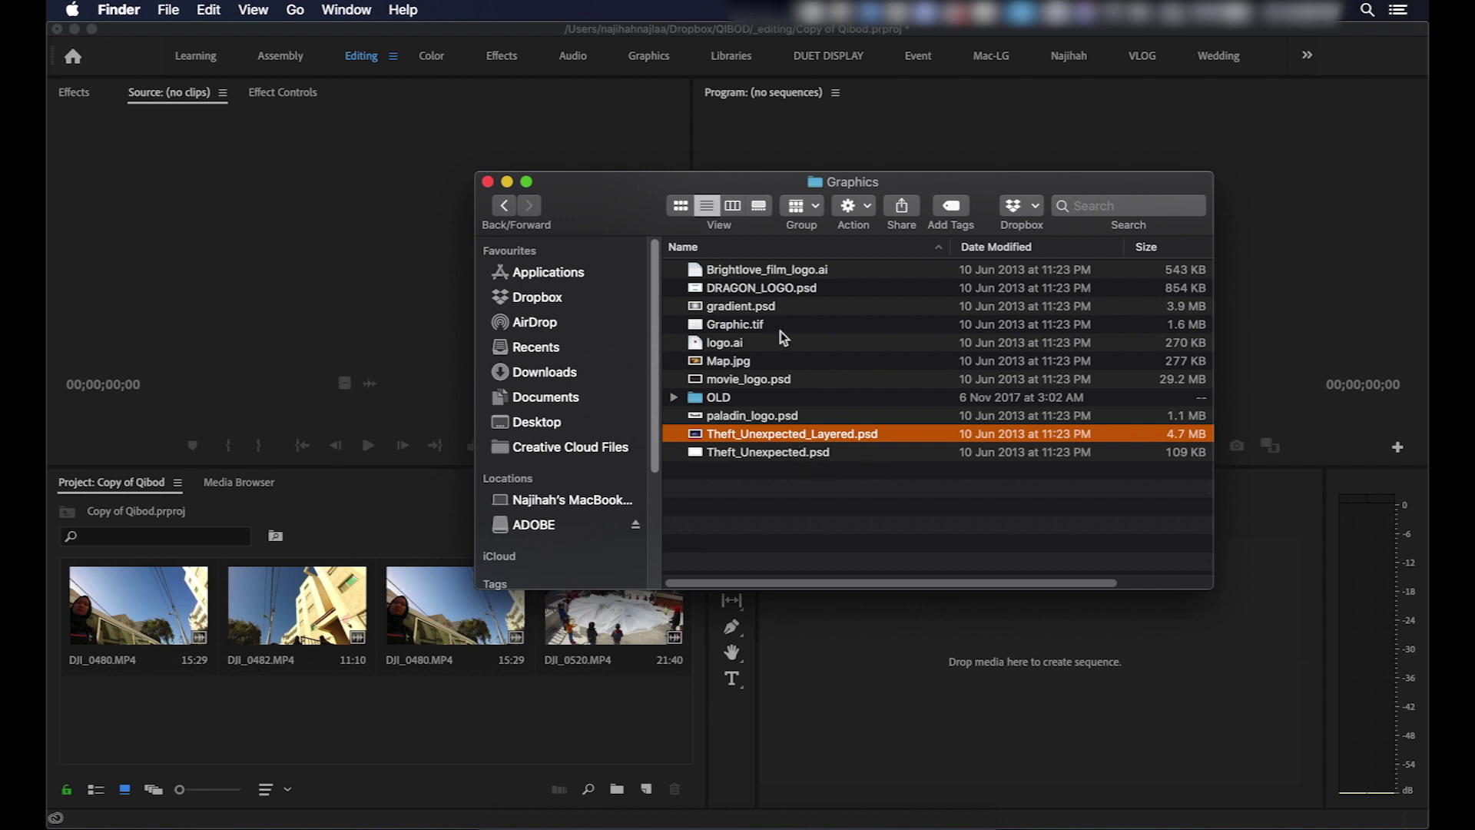
{"action": "left_click_drag", "start_coordinate": [770, 446], "coordinate": [544, 726]}
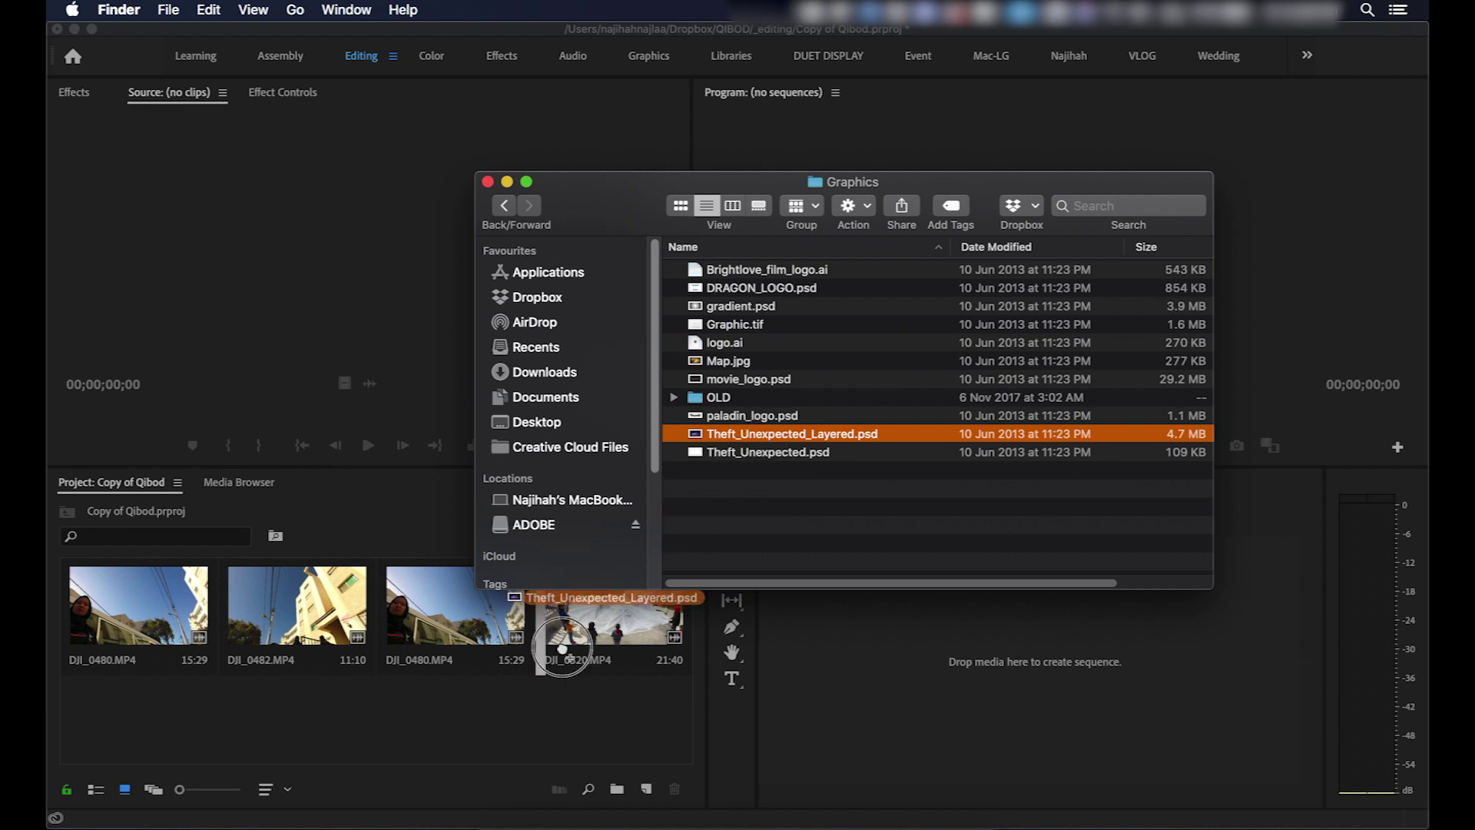
Drop the PSD into the Project panel, nudge the Import Layered File dialog left, and list its Import As modes
{"action": "left_click_drag", "start_coordinate": [543, 726], "coordinate": [546, 726]}
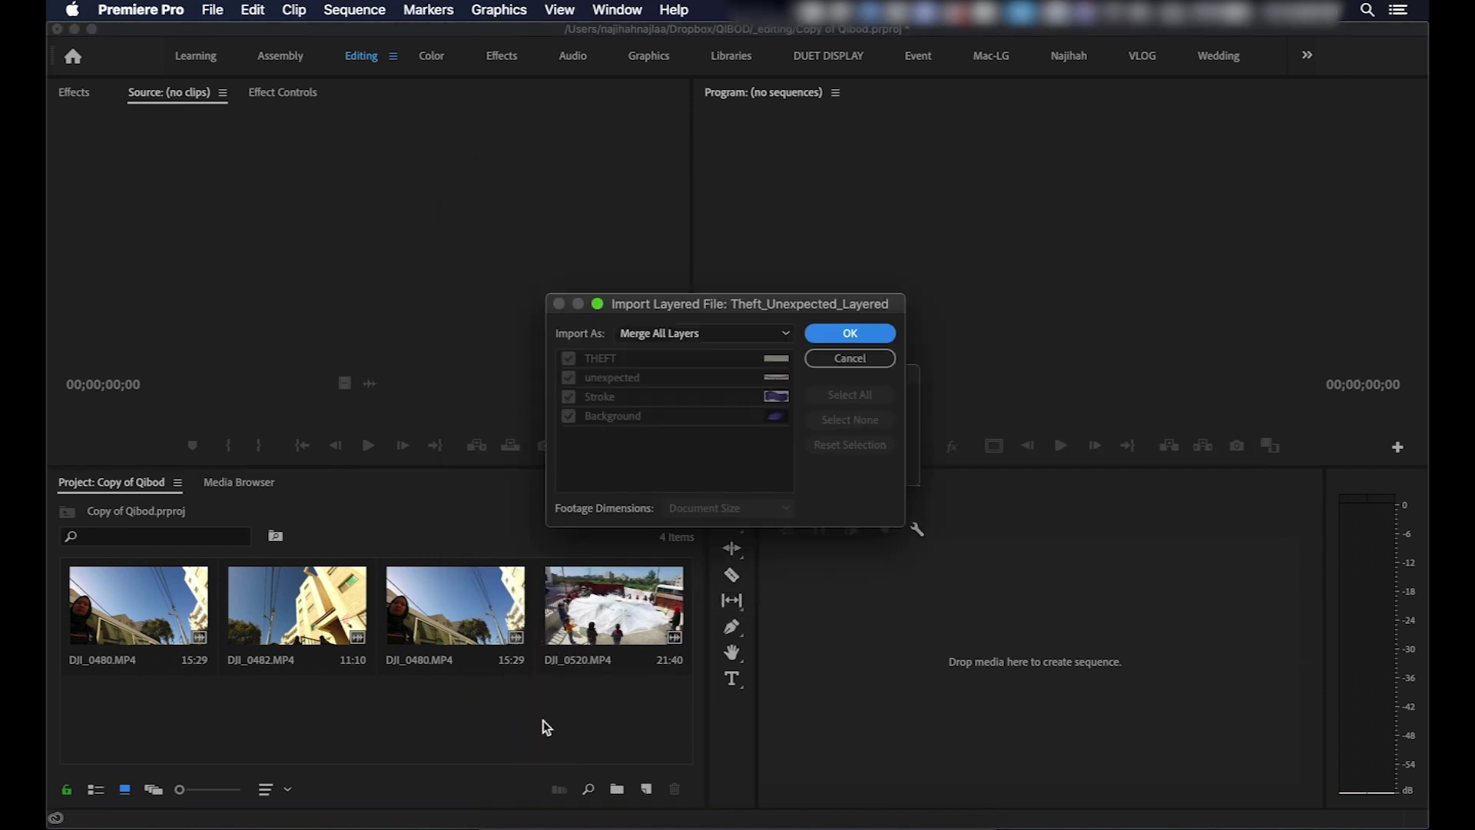
{"action": "left_click", "coordinate": [731, 381]}
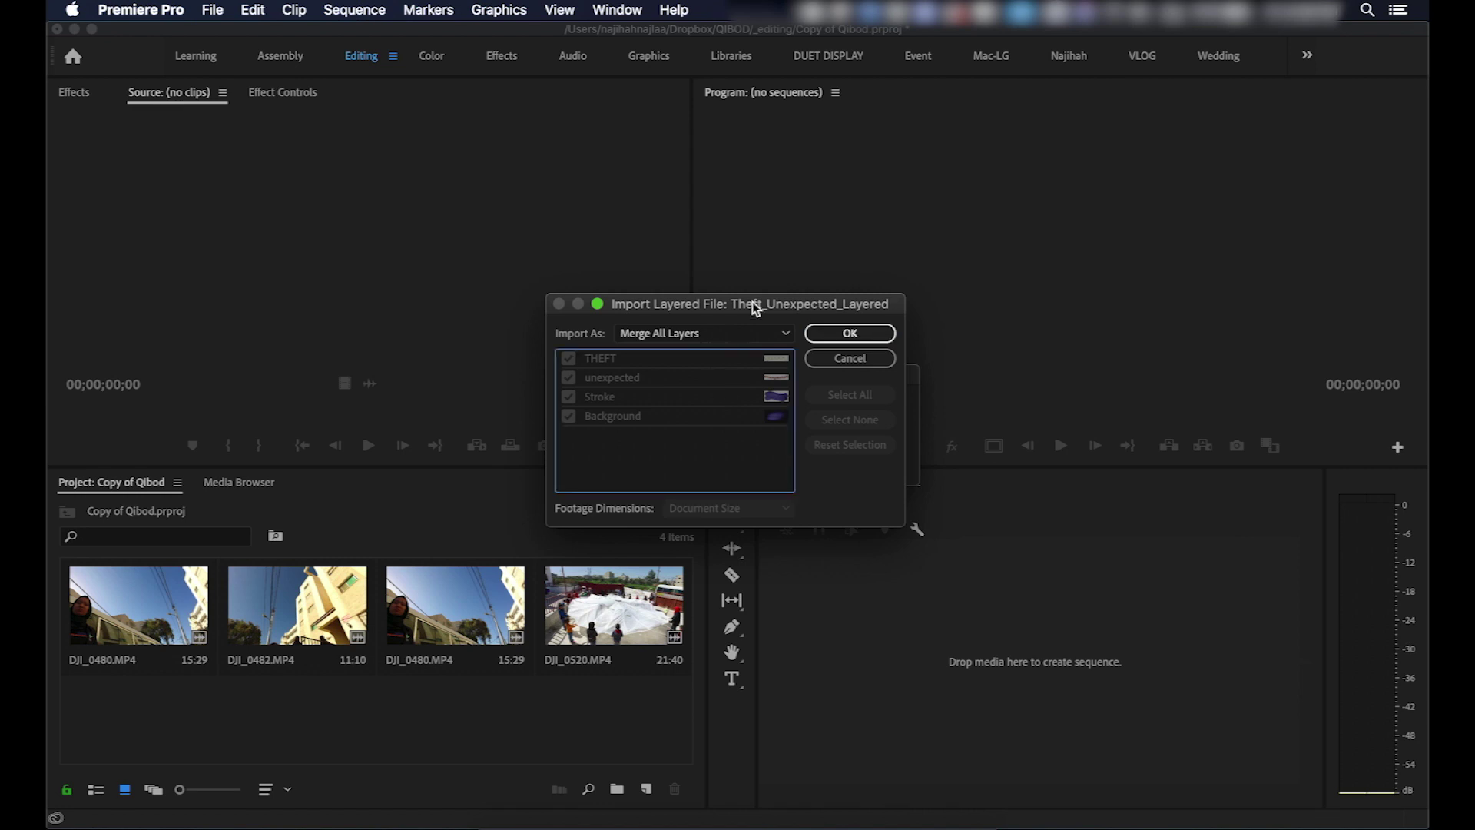
{"action": "left_click_drag", "start_coordinate": [756, 307], "coordinate": [690, 316]}
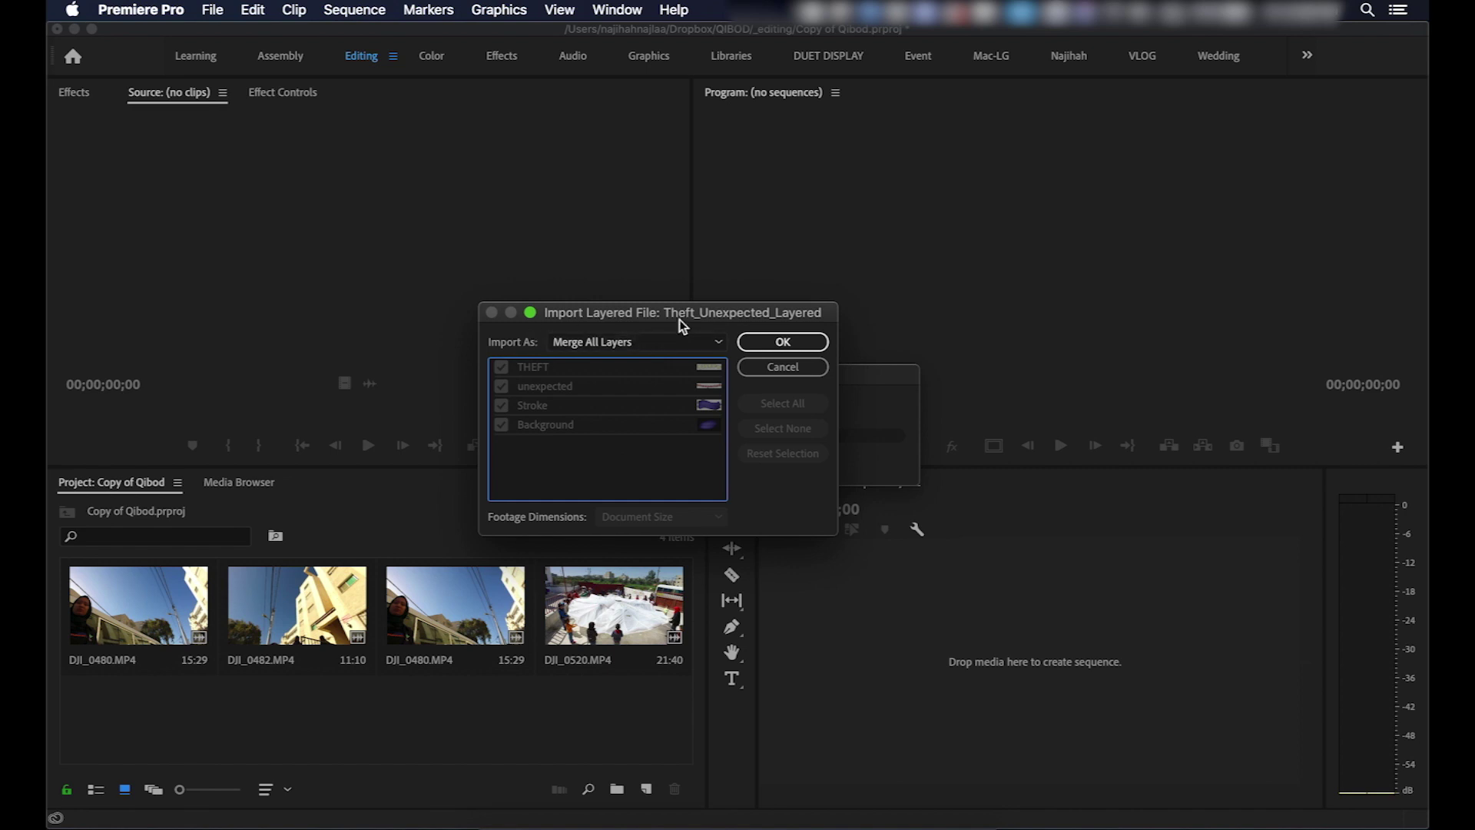
{"action": "left_click", "coordinate": [691, 343]}
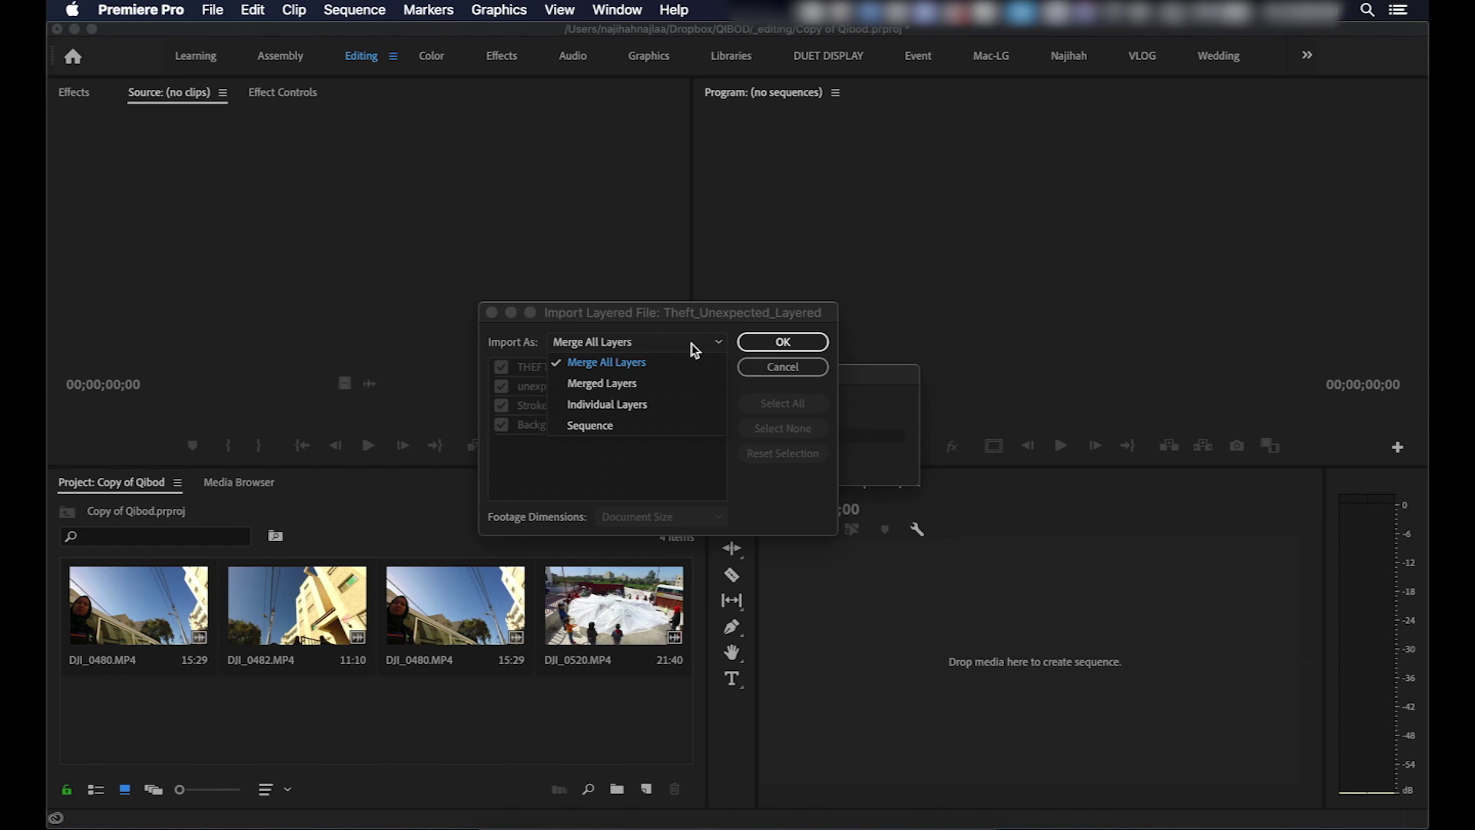
Try the Merged Layers, Individual Layers and Sequence modes, toggling the THEFT and unexpected layers
{"action": "left_click", "coordinate": [630, 384]}
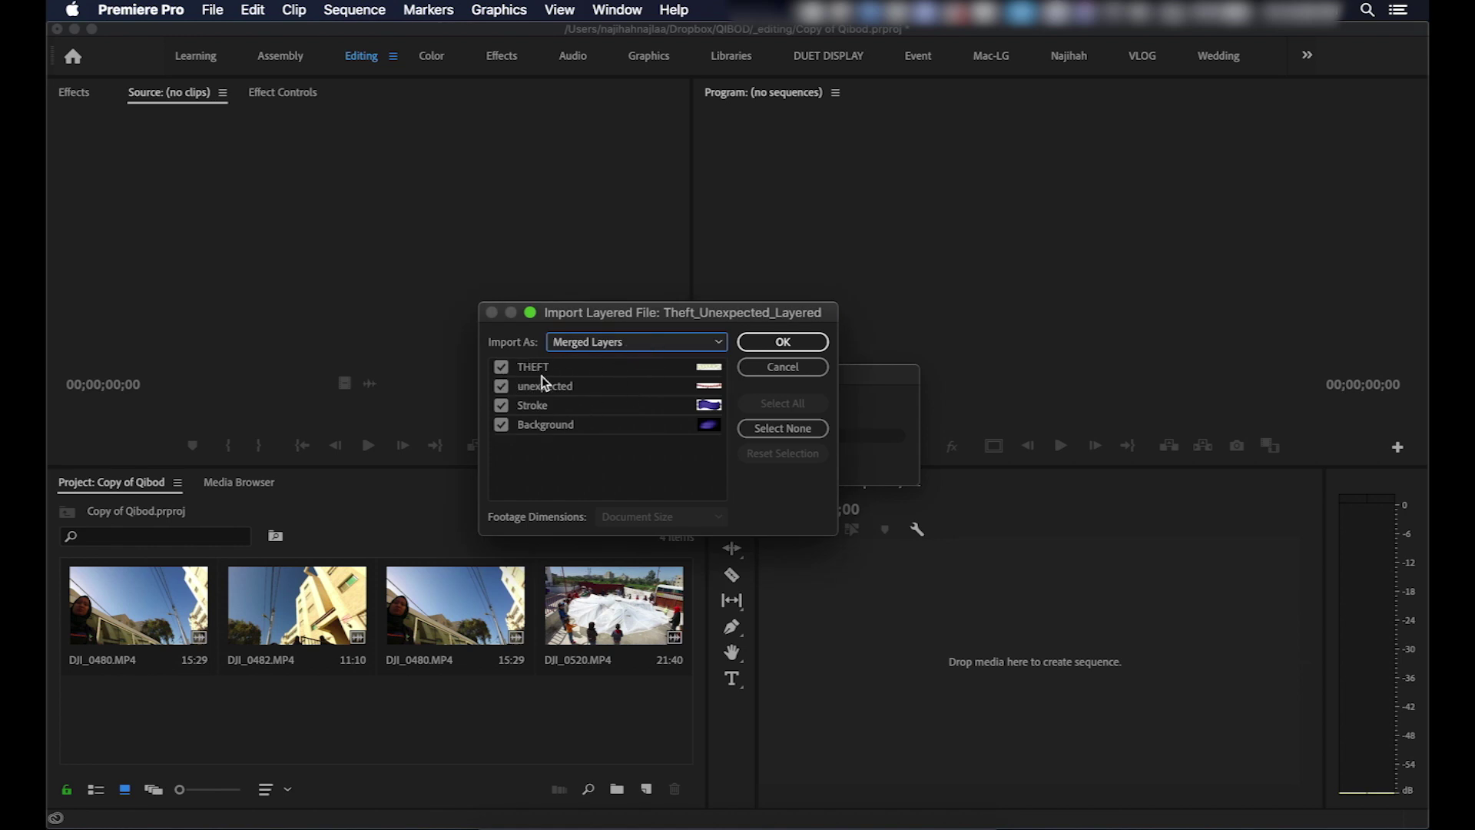
{"action": "left_click", "coordinate": [501, 366]}
{"action": "left_click", "coordinate": [501, 386]}
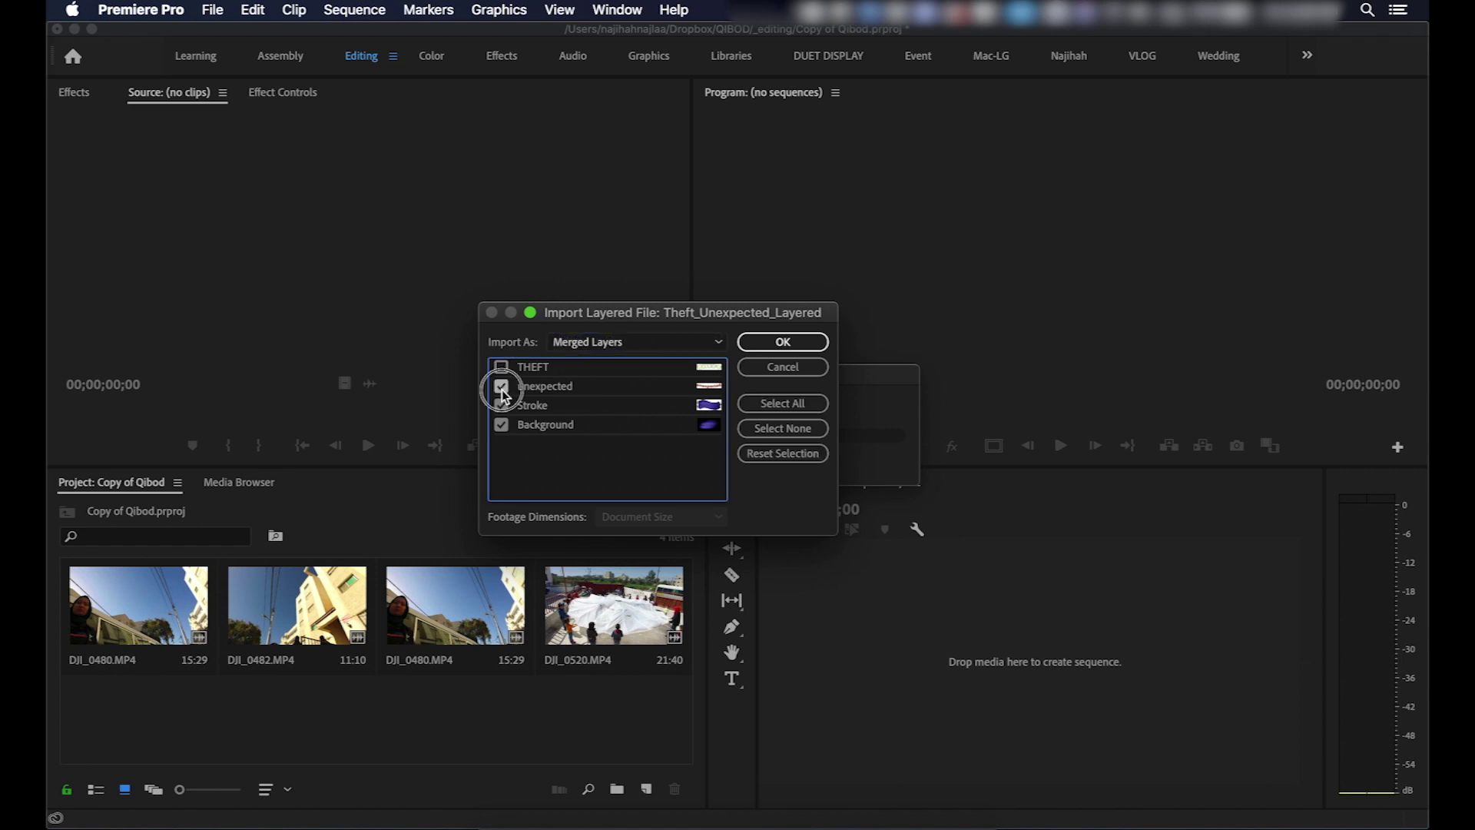
{"action": "left_click", "coordinate": [502, 369]}
{"action": "left_click", "coordinate": [501, 386]}
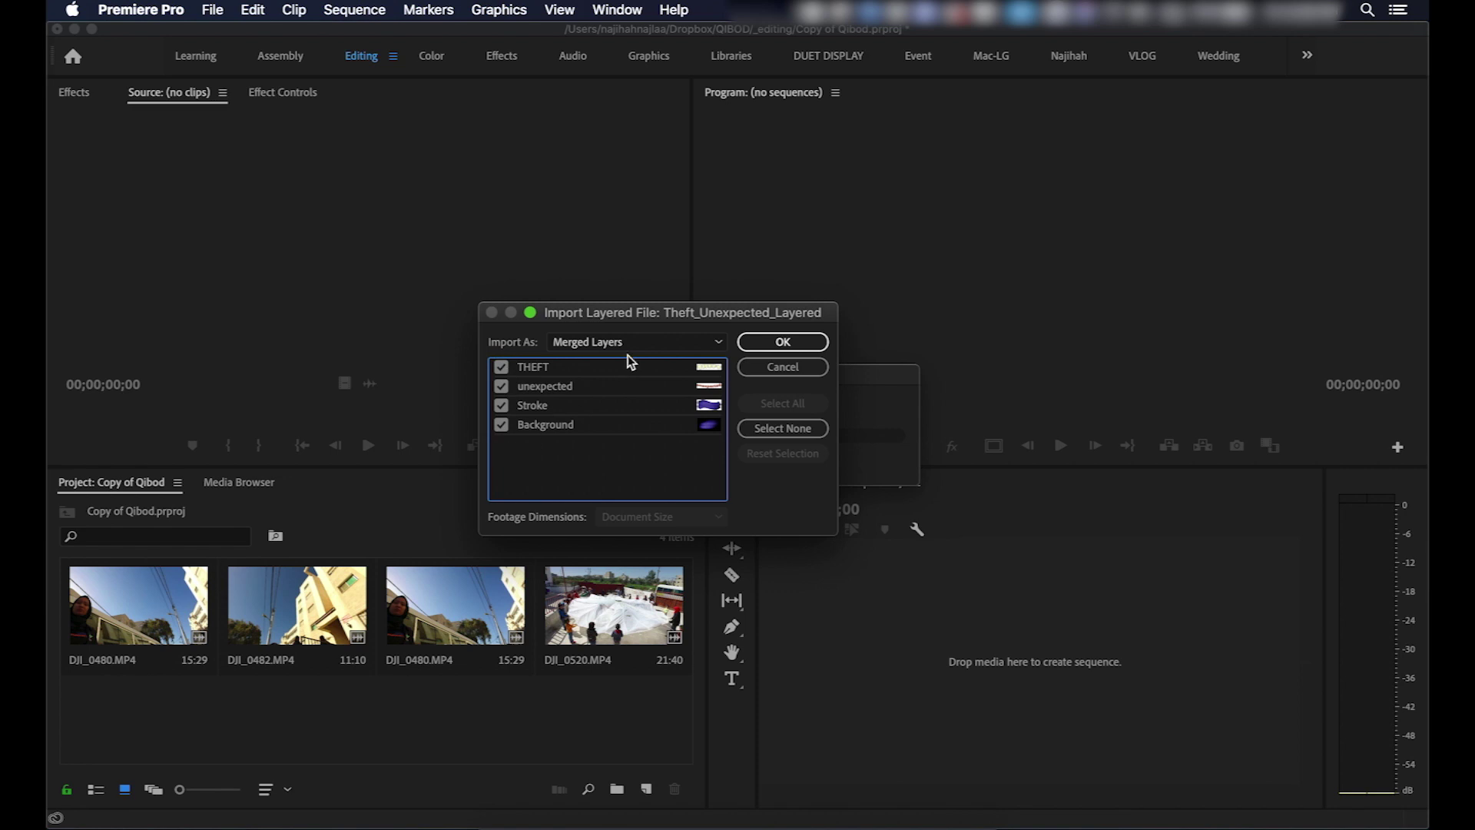
{"action": "left_click", "coordinate": [629, 347]}
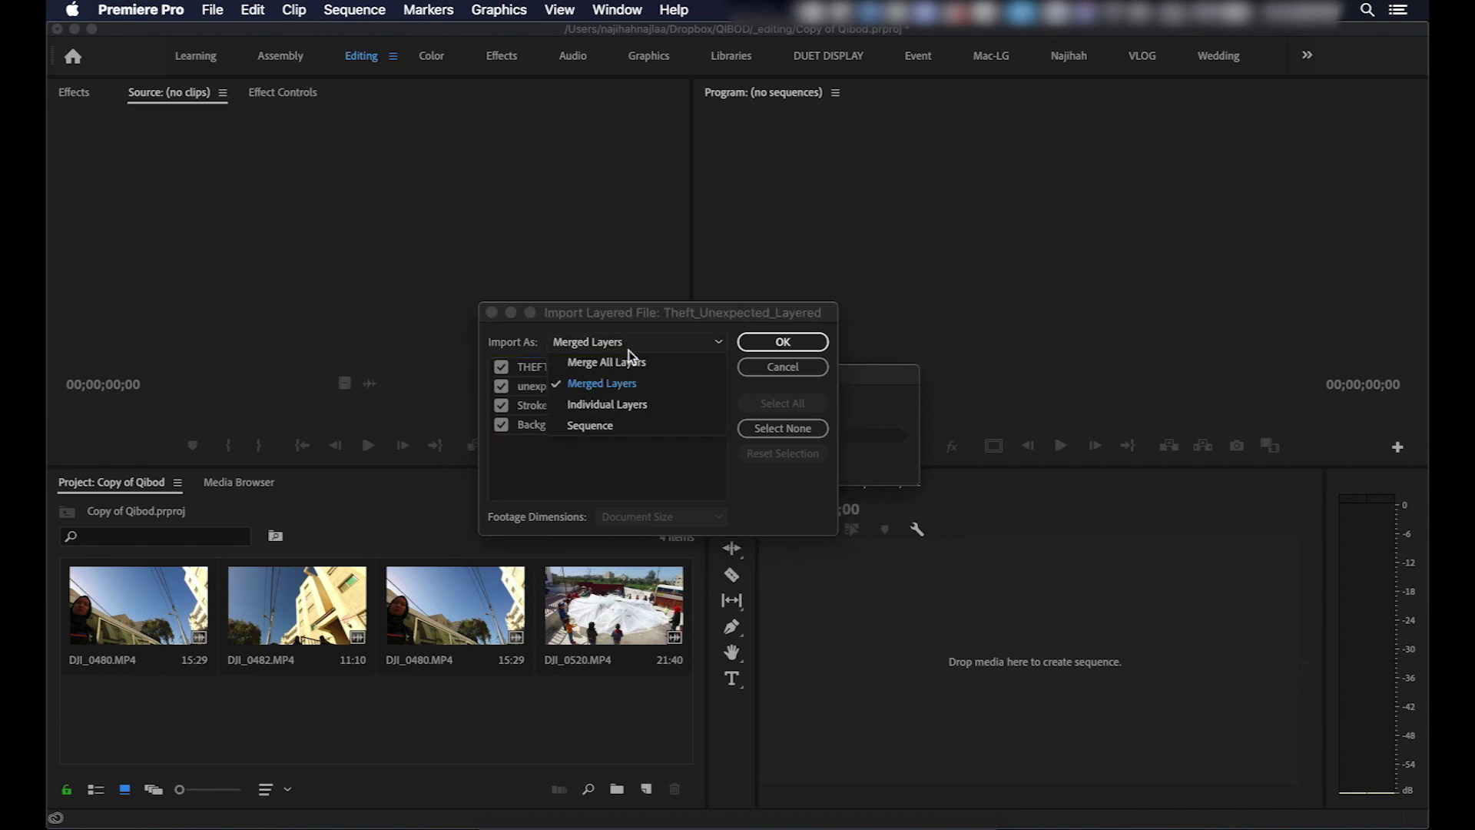
{"action": "left_click", "coordinate": [621, 408]}
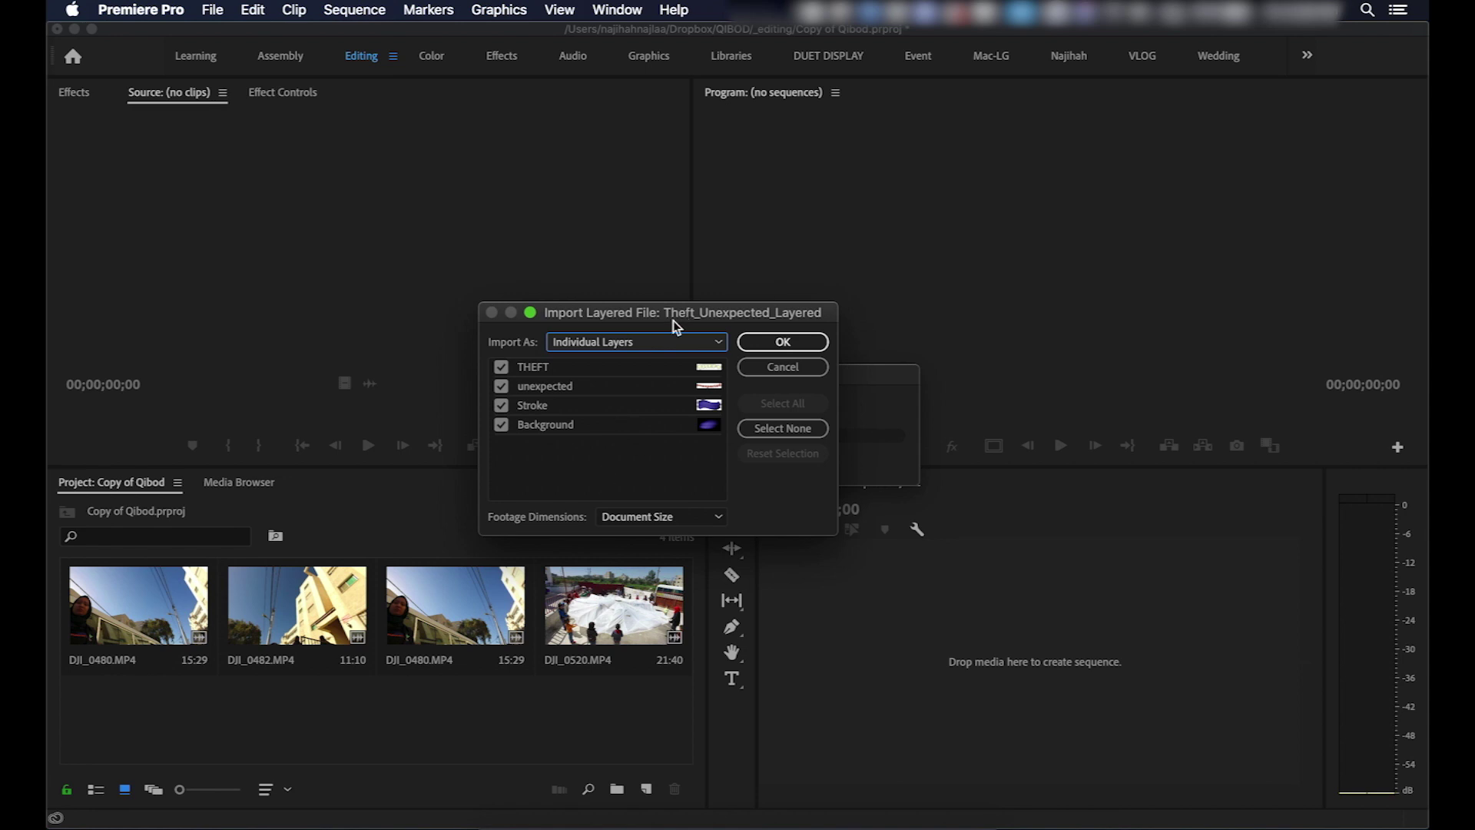
{"action": "left_click", "coordinate": [665, 341]}
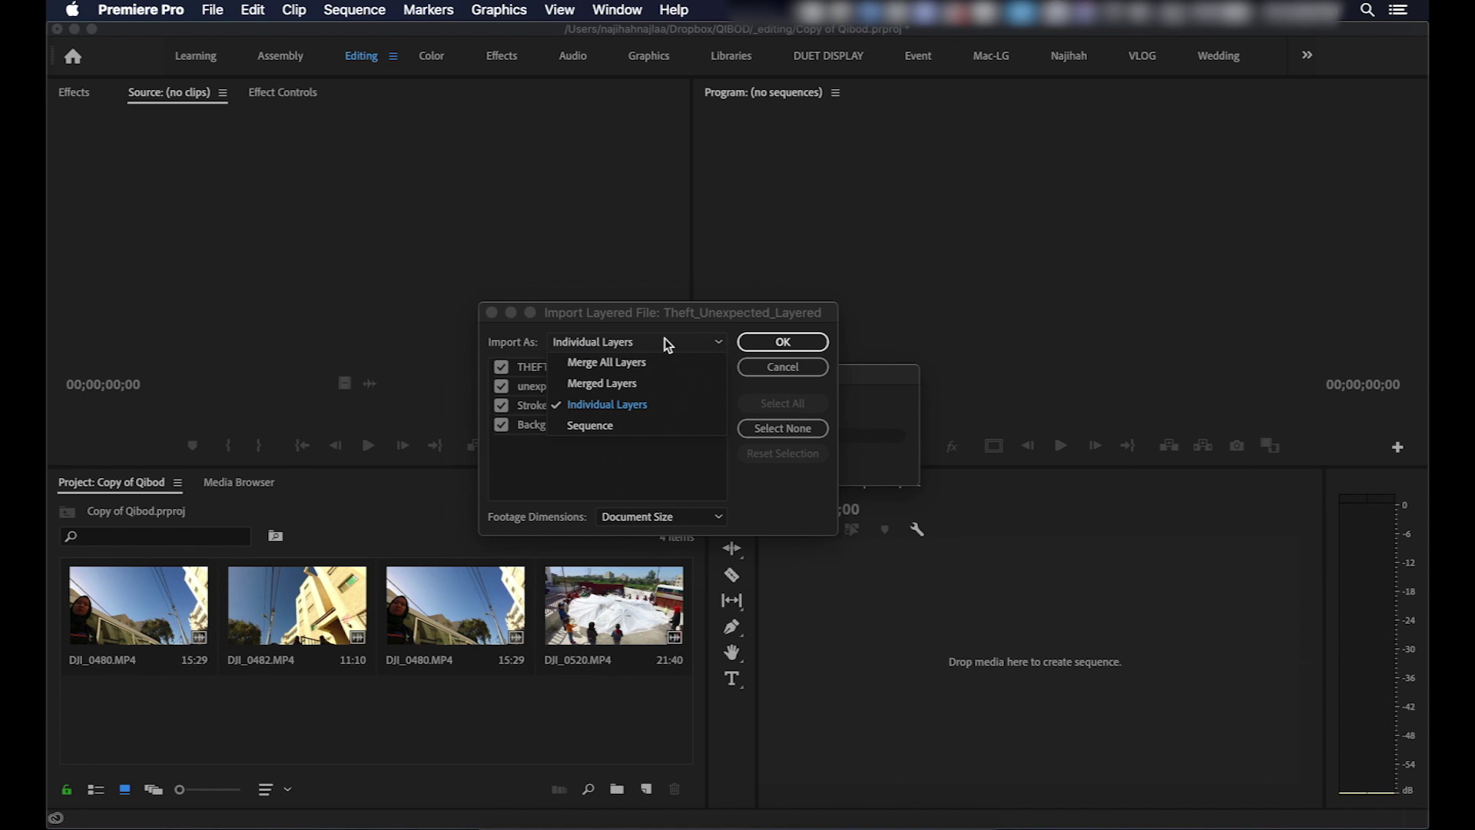
{"action": "left_click", "coordinate": [630, 425]}
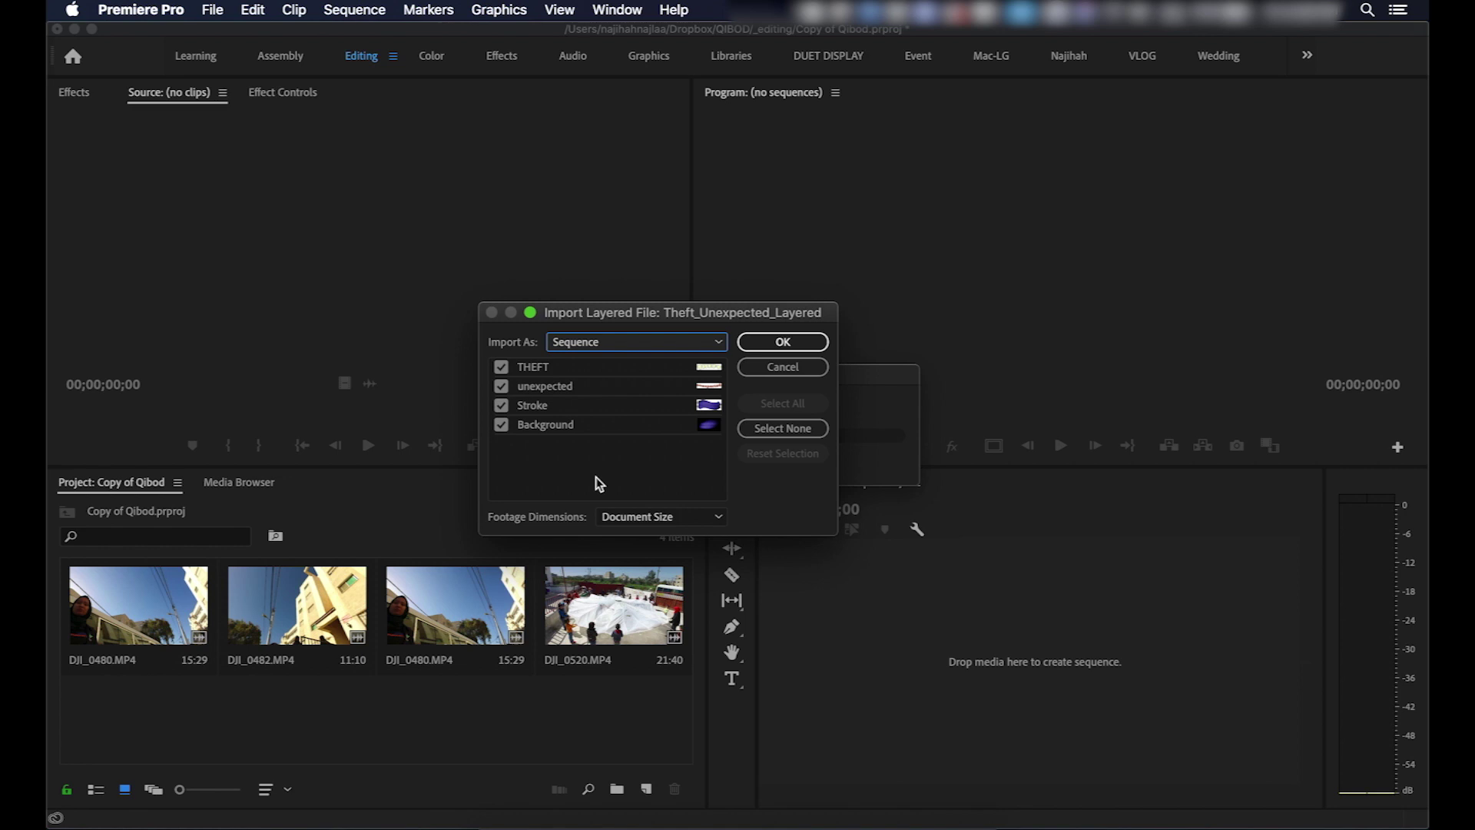
Settle on Merge All Layers and confirm the import as one merged clip
{"action": "left_click", "coordinate": [638, 343]}
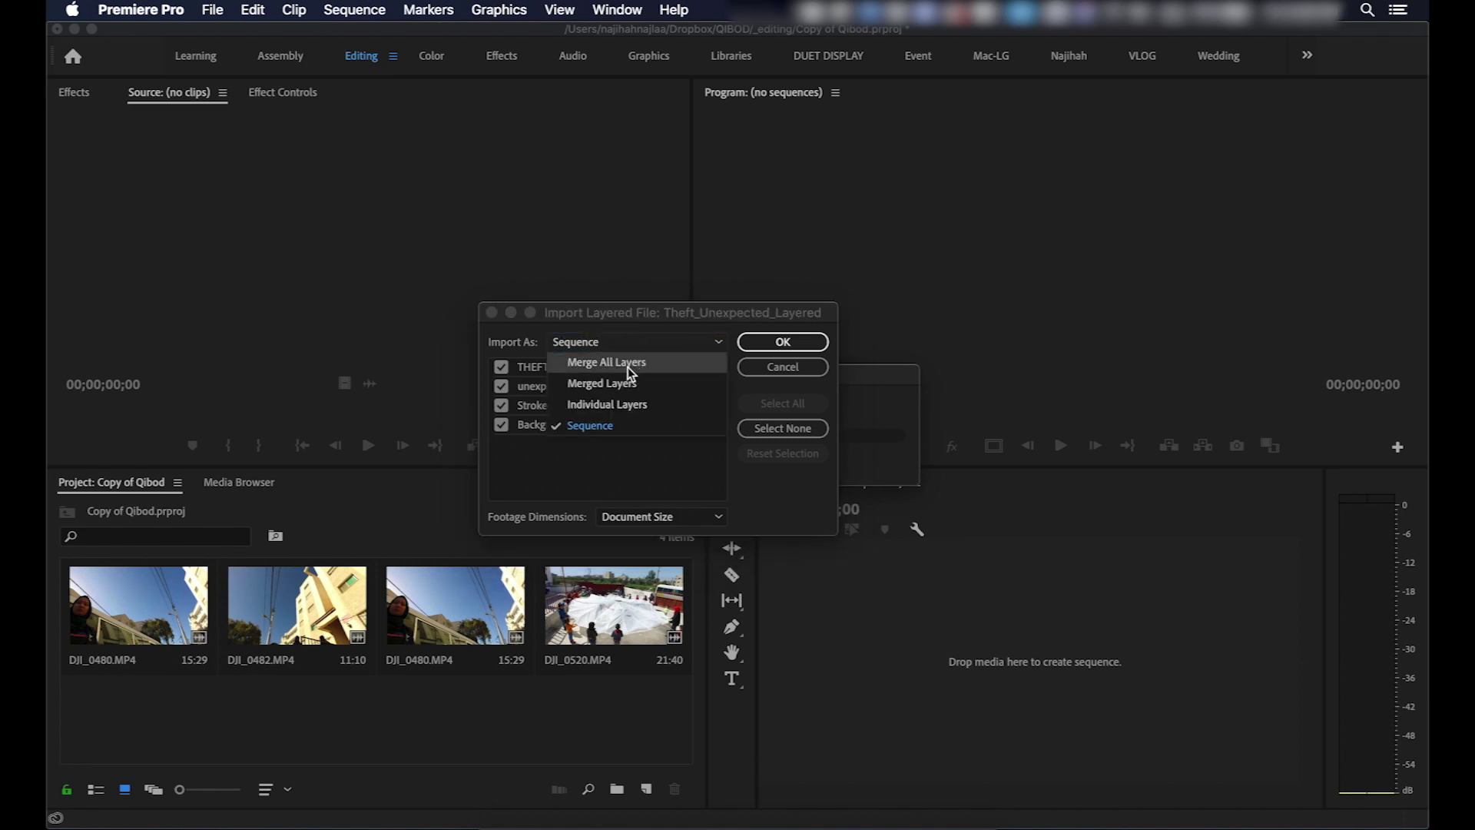
{"action": "left_click", "coordinate": [628, 368]}
{"action": "left_click", "coordinate": [624, 345]}
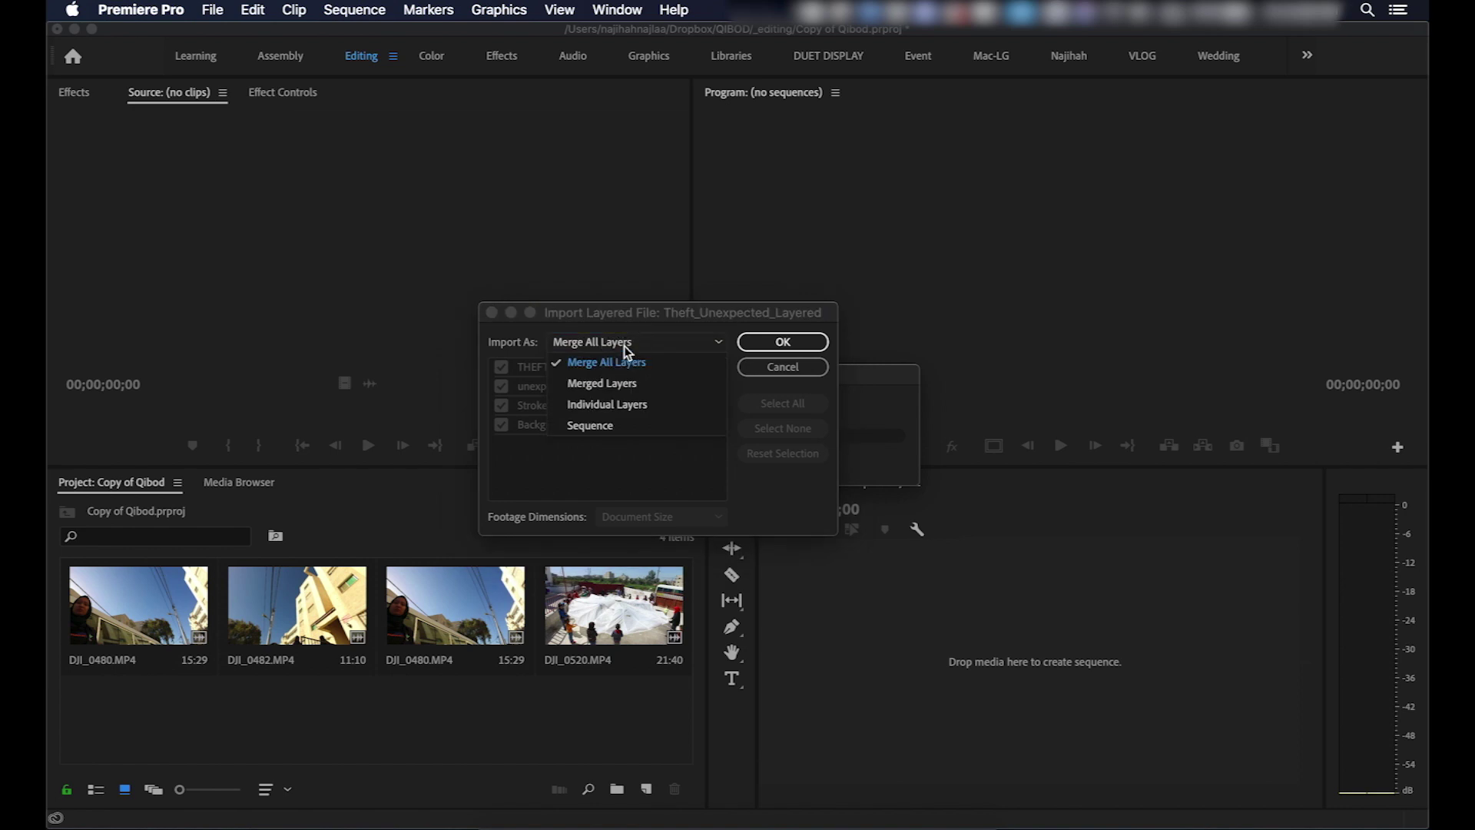
{"action": "left_click", "coordinate": [622, 387]}
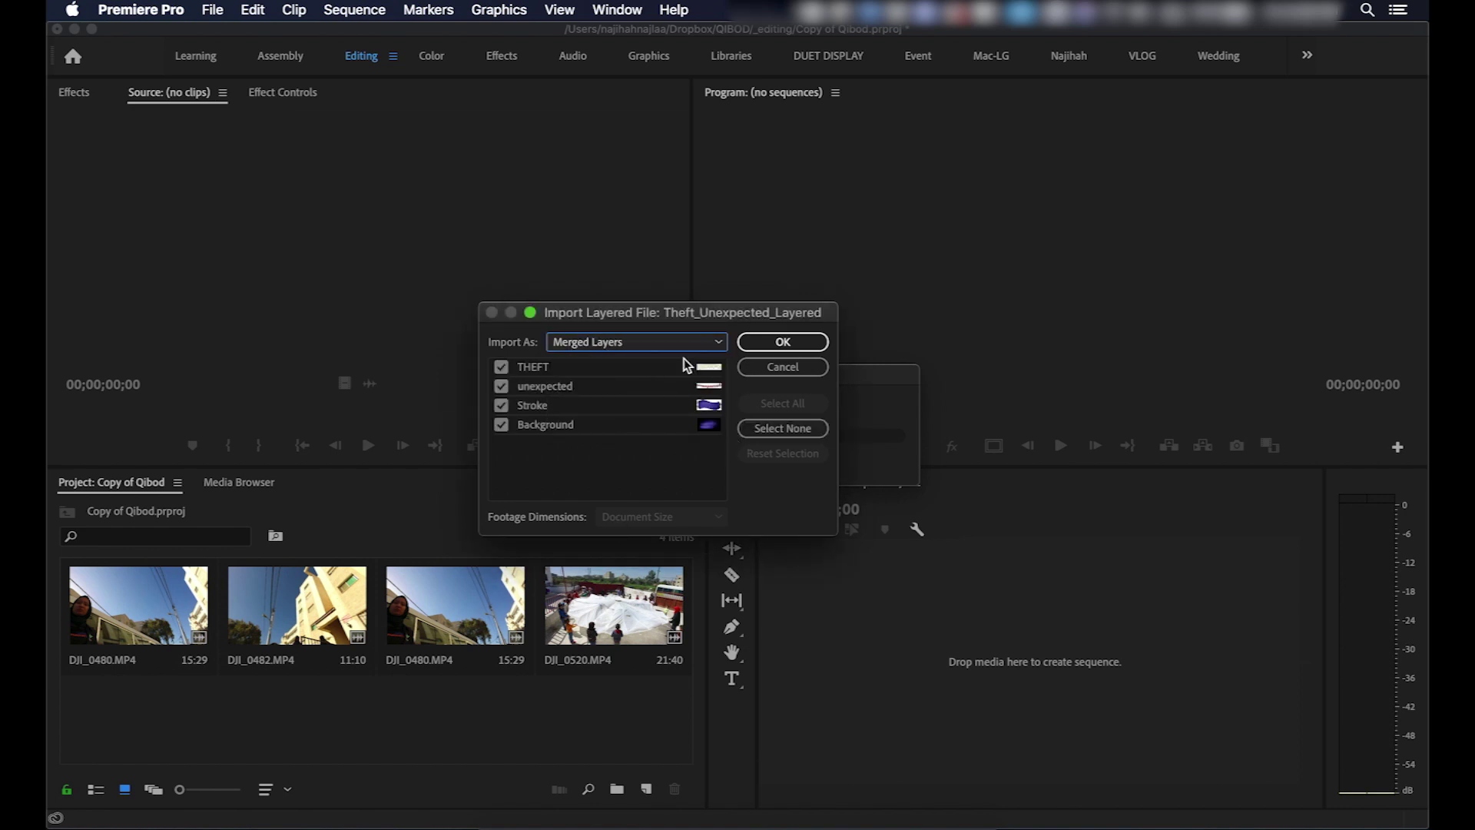
{"action": "left_click", "coordinate": [681, 344]}
{"action": "left_click", "coordinate": [644, 364]}
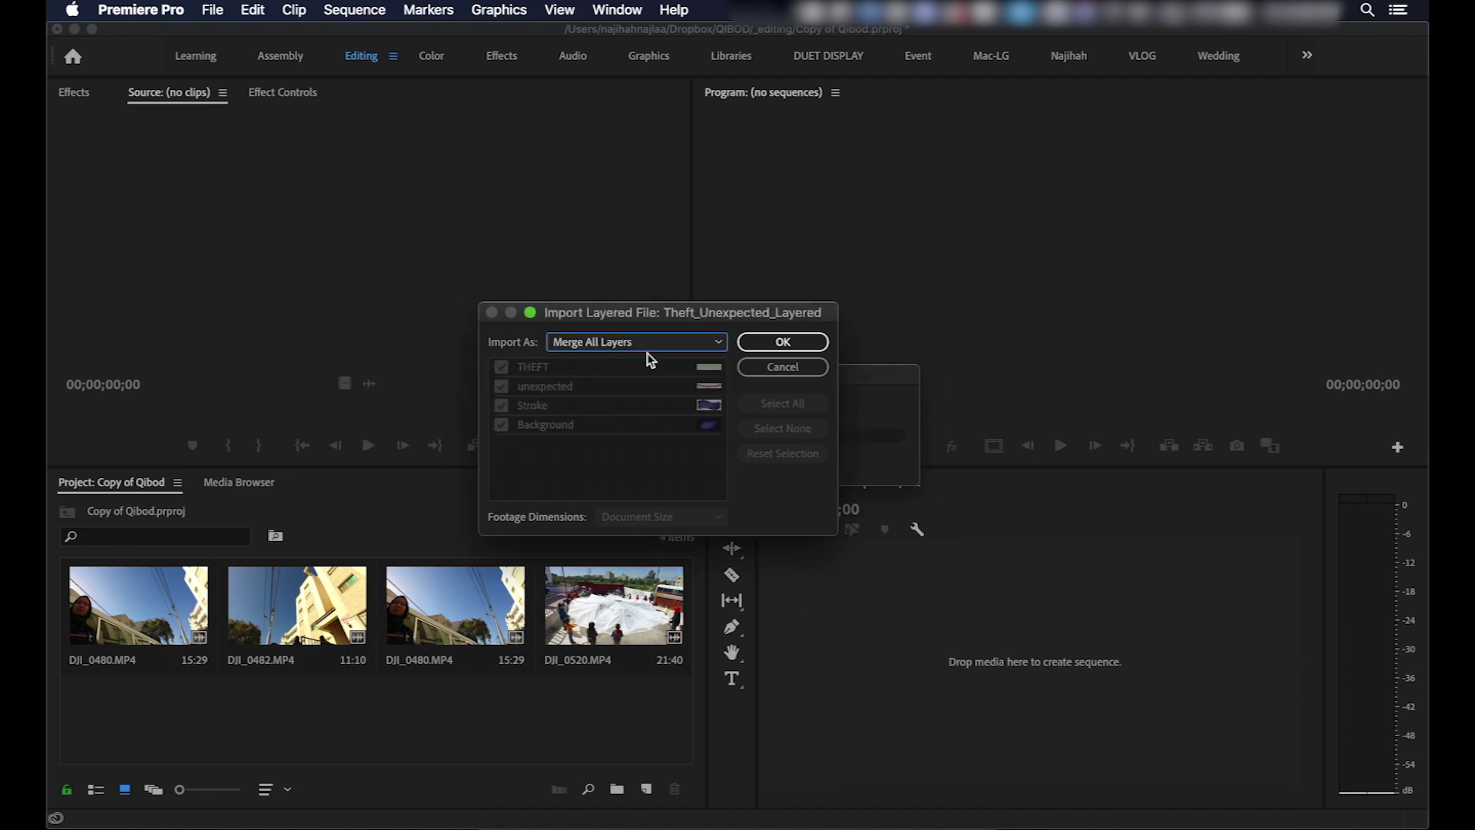
{"action": "left_click", "coordinate": [781, 341]}
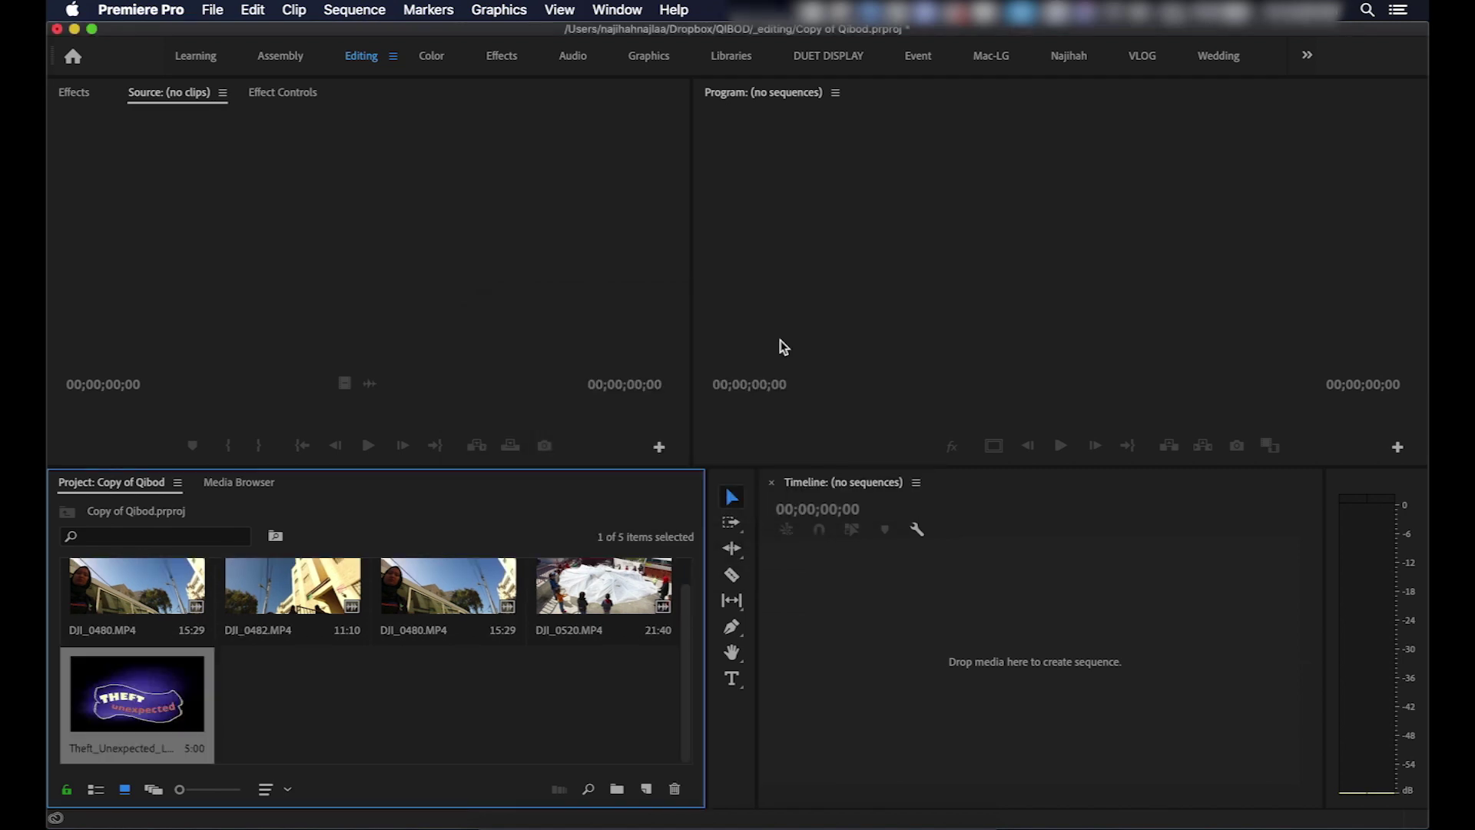
Preview the merged Theft_Unexpected_Layered clip in the Source monitor from its first frame
{"action": "double_click", "coordinate": [135, 703]}
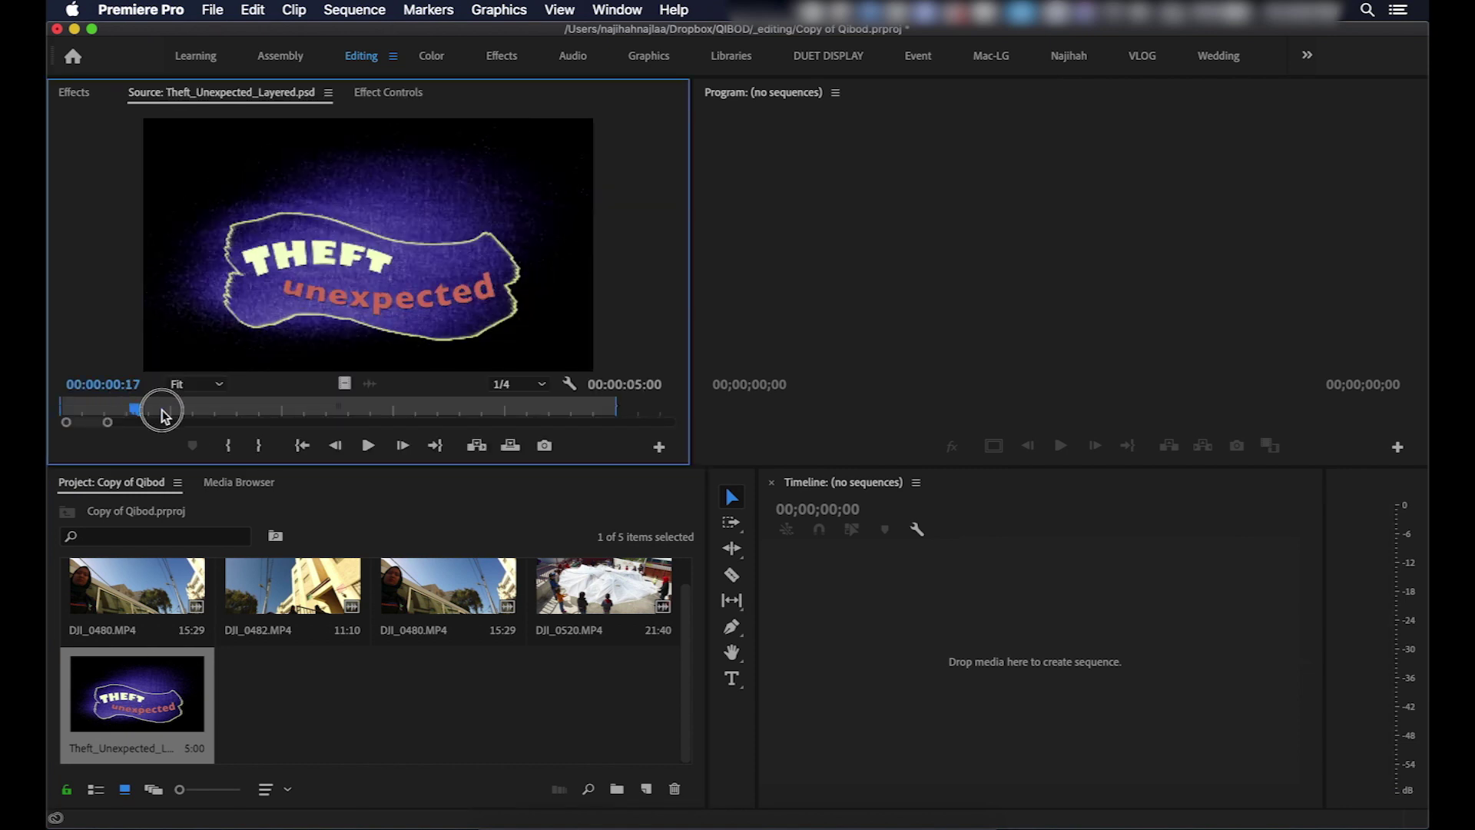
{"action": "left_click", "coordinate": [54, 408]}
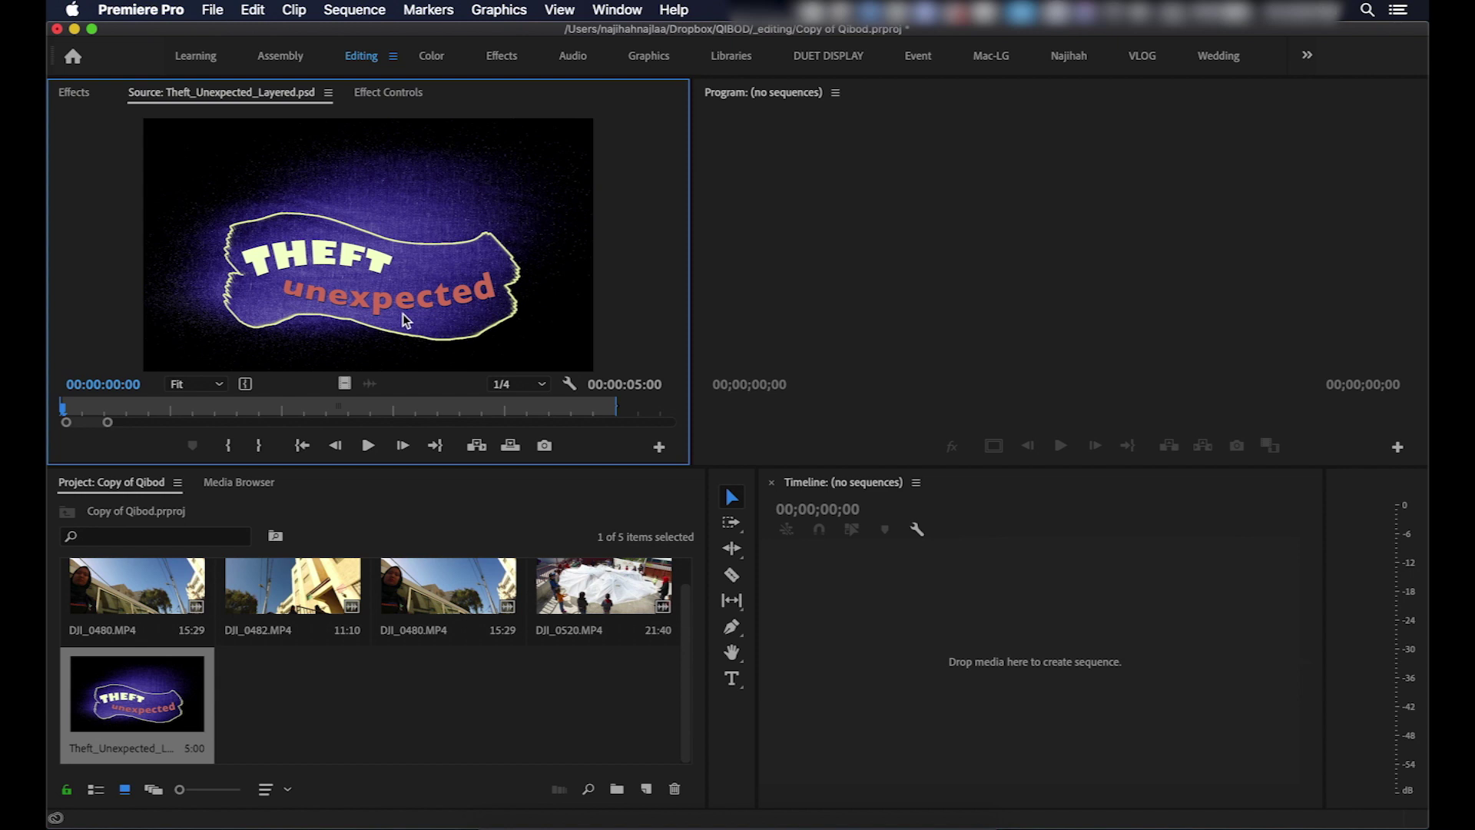
{"action": "left_click", "coordinate": [362, 686]}
{"action": "left_click", "coordinate": [495, 795]}
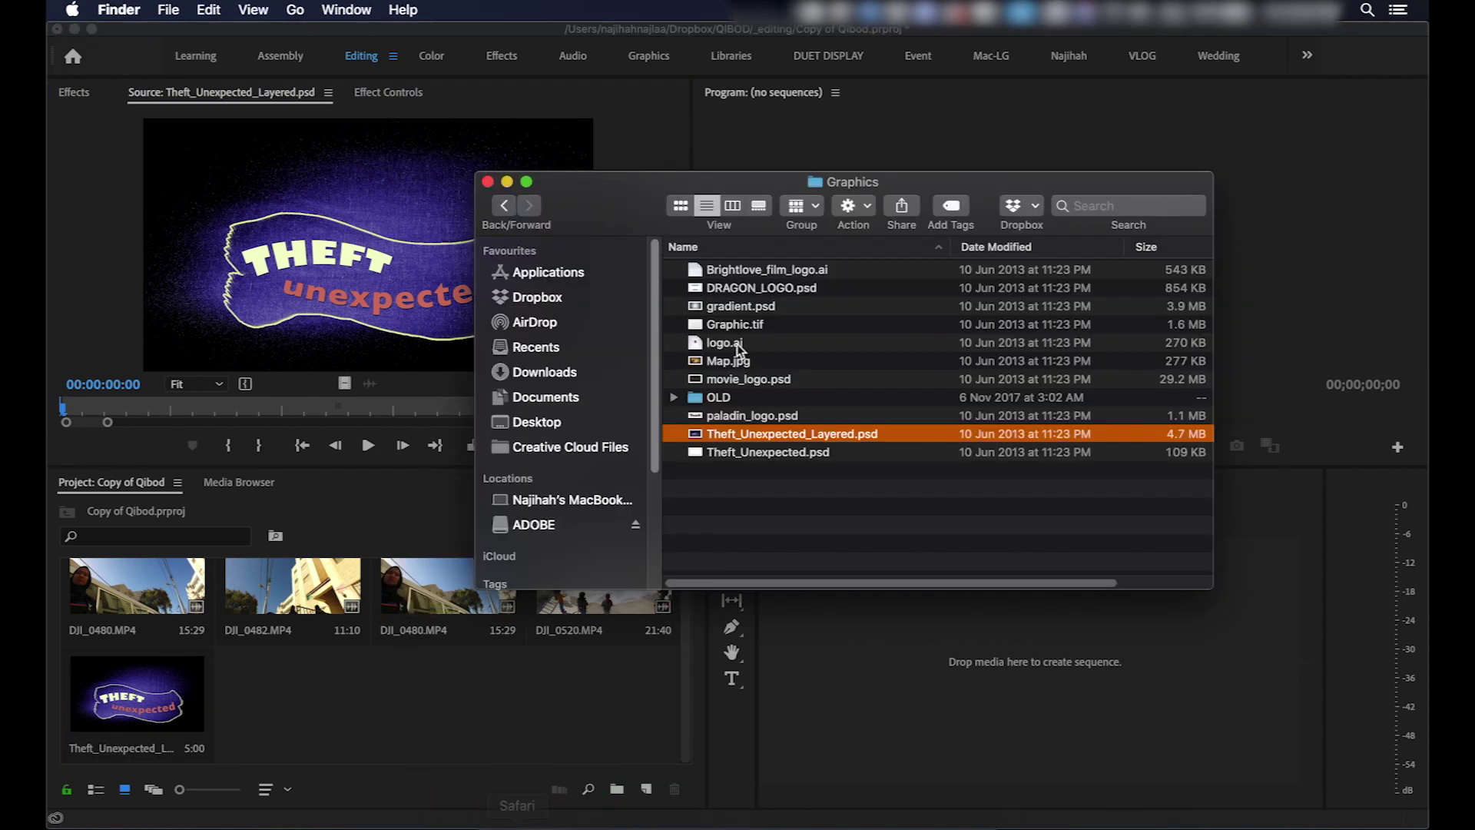
Drag Theft_Unexpected_Layered.psd from the Graphics folder into the Project panel a second time
{"action": "left_click_drag", "start_coordinate": [739, 433], "coordinate": [395, 716]}
{"action": "mouse_move", "coordinate": [732, 434]}
{"action": "left_mouse_down"}
{"action": "mouse_move", "coordinate": [310, 743]}
{"action": "mouse_move", "coordinate": [322, 727]}
{"action": "left_mouse_up"}
{"action": "left_click", "coordinate": [715, 338]}
Import the PSD as Individual Layers, creating a 4-item Theft_Unexpected bin
{"action": "left_click", "coordinate": [715, 338]}
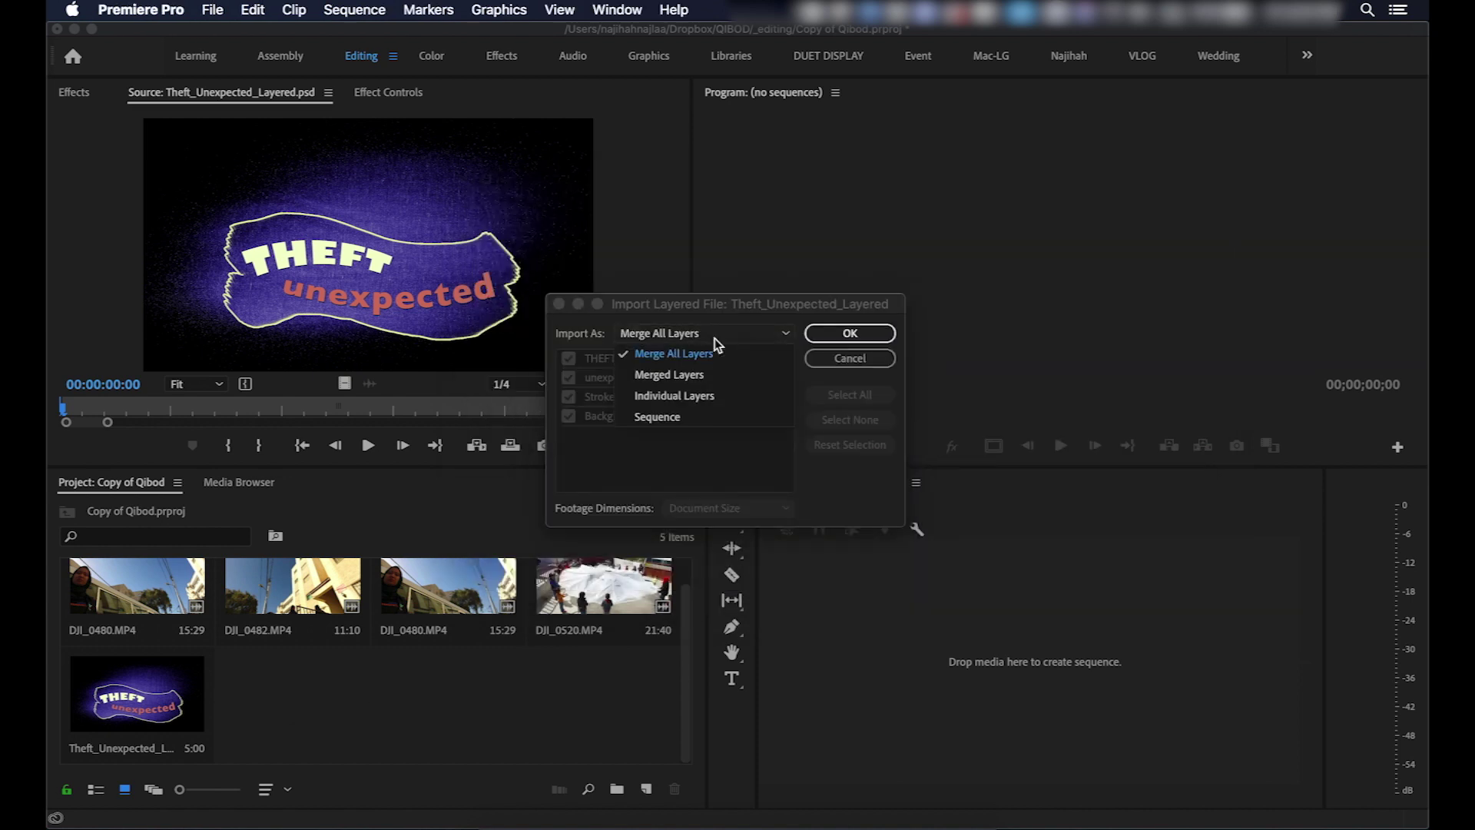
{"action": "left_click", "coordinate": [710, 396]}
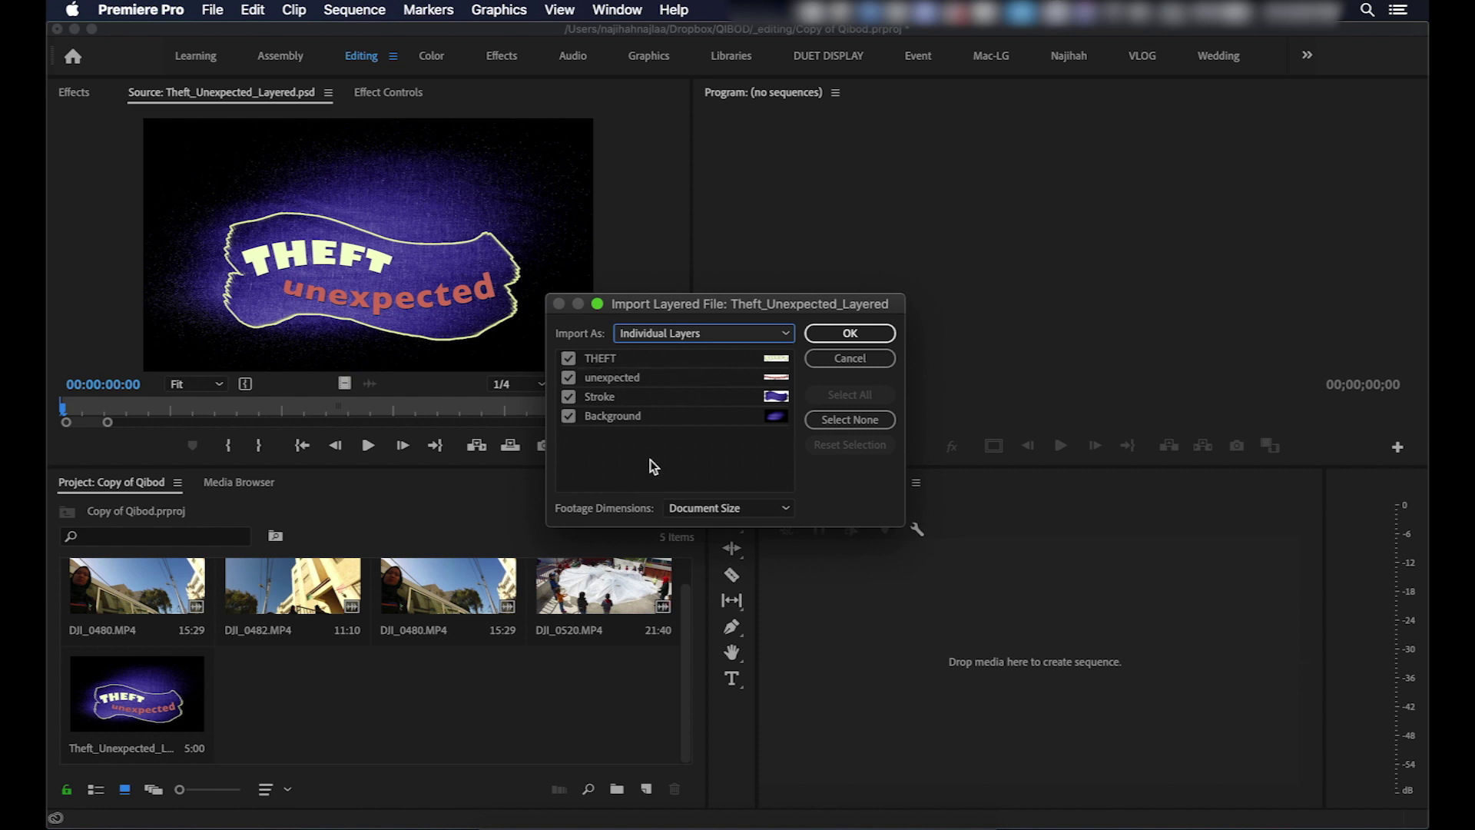
{"action": "left_click", "coordinate": [829, 336]}
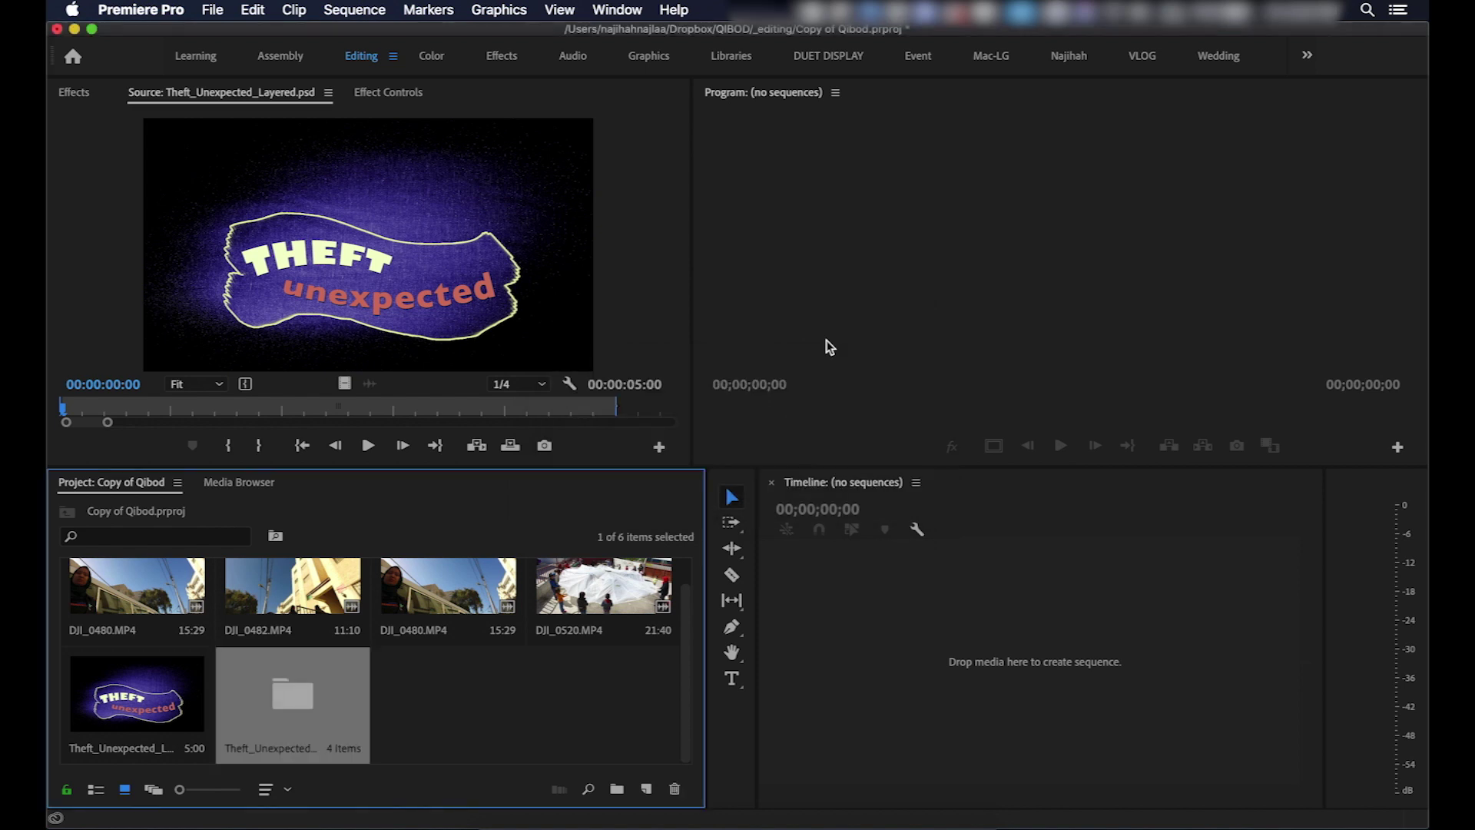
{"action": "left_click", "coordinate": [450, 717]}
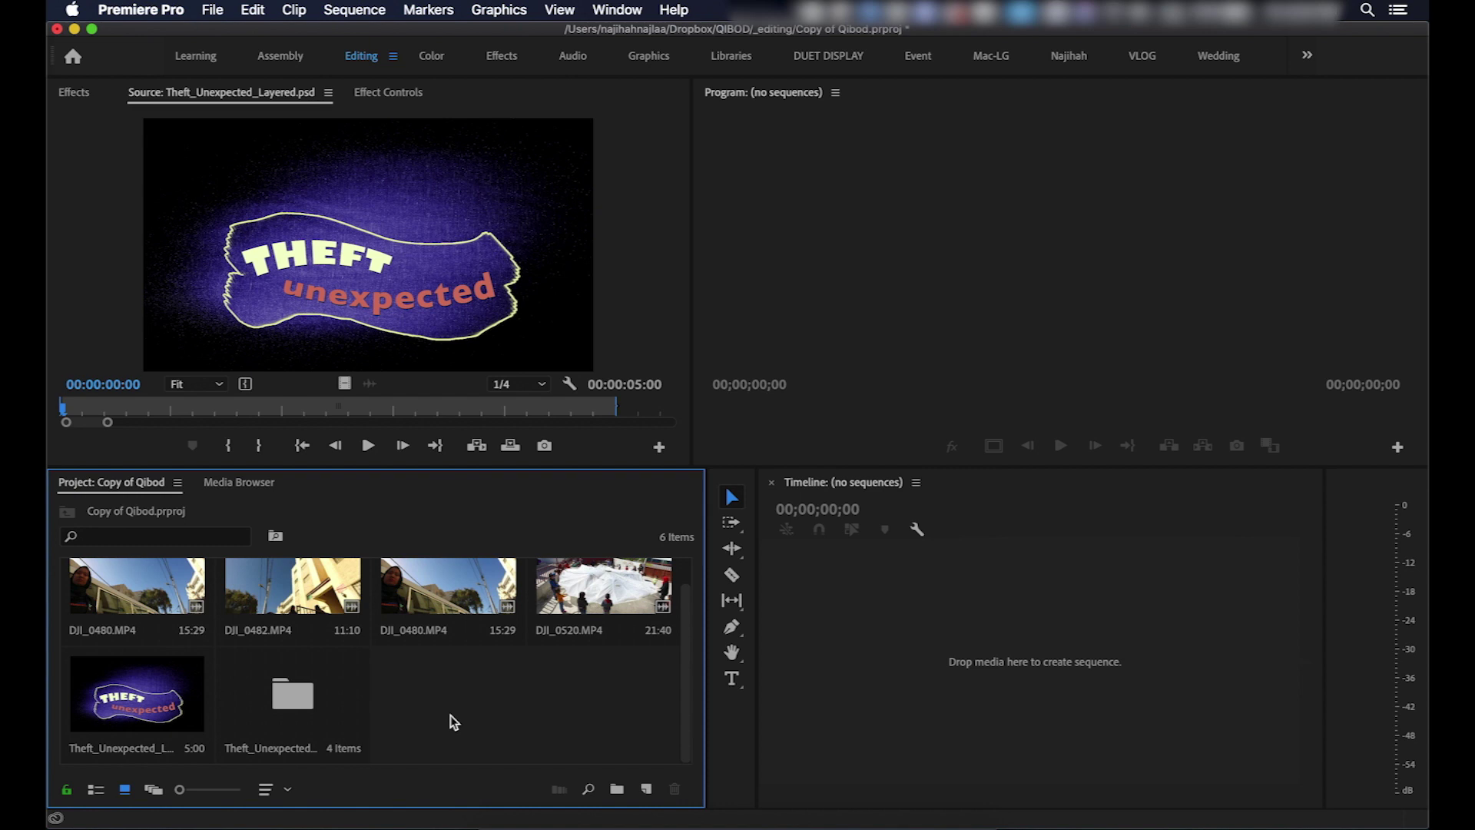
Open the Theft_Unexpected_Layered bin and look over its THEFT, unexpected, Stroke and Background layers
{"action": "double_click", "coordinate": [284, 699]}
{"action": "left_click", "coordinate": [135, 642]}
{"action": "left_click", "coordinate": [321, 638]}
{"action": "left_click", "coordinate": [499, 629]}
{"action": "left_click", "coordinate": [619, 625]}
{"action": "left_click", "coordinate": [467, 637]}
{"action": "left_click", "coordinate": [287, 624]}
{"action": "left_click", "coordinate": [121, 621]}
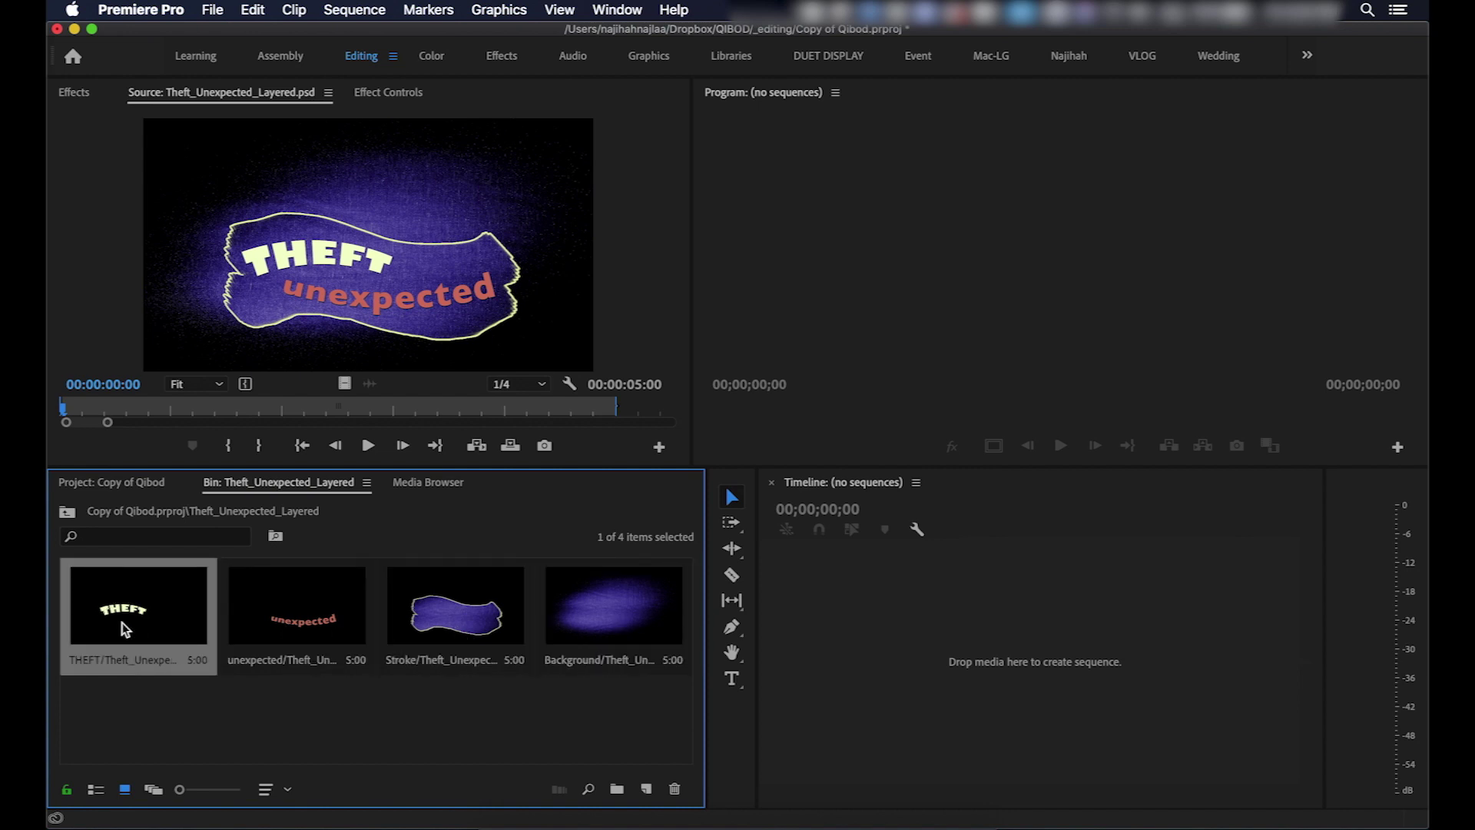
{"action": "left_click", "coordinate": [305, 649]}
{"action": "left_click", "coordinate": [141, 642]}
Preview the THEFT and unexpected layers individually, then return to the project's top level
{"action": "double_click", "coordinate": [141, 643]}
{"action": "left_click_drag", "start_coordinate": [86, 401], "coordinate": [456, 409]}
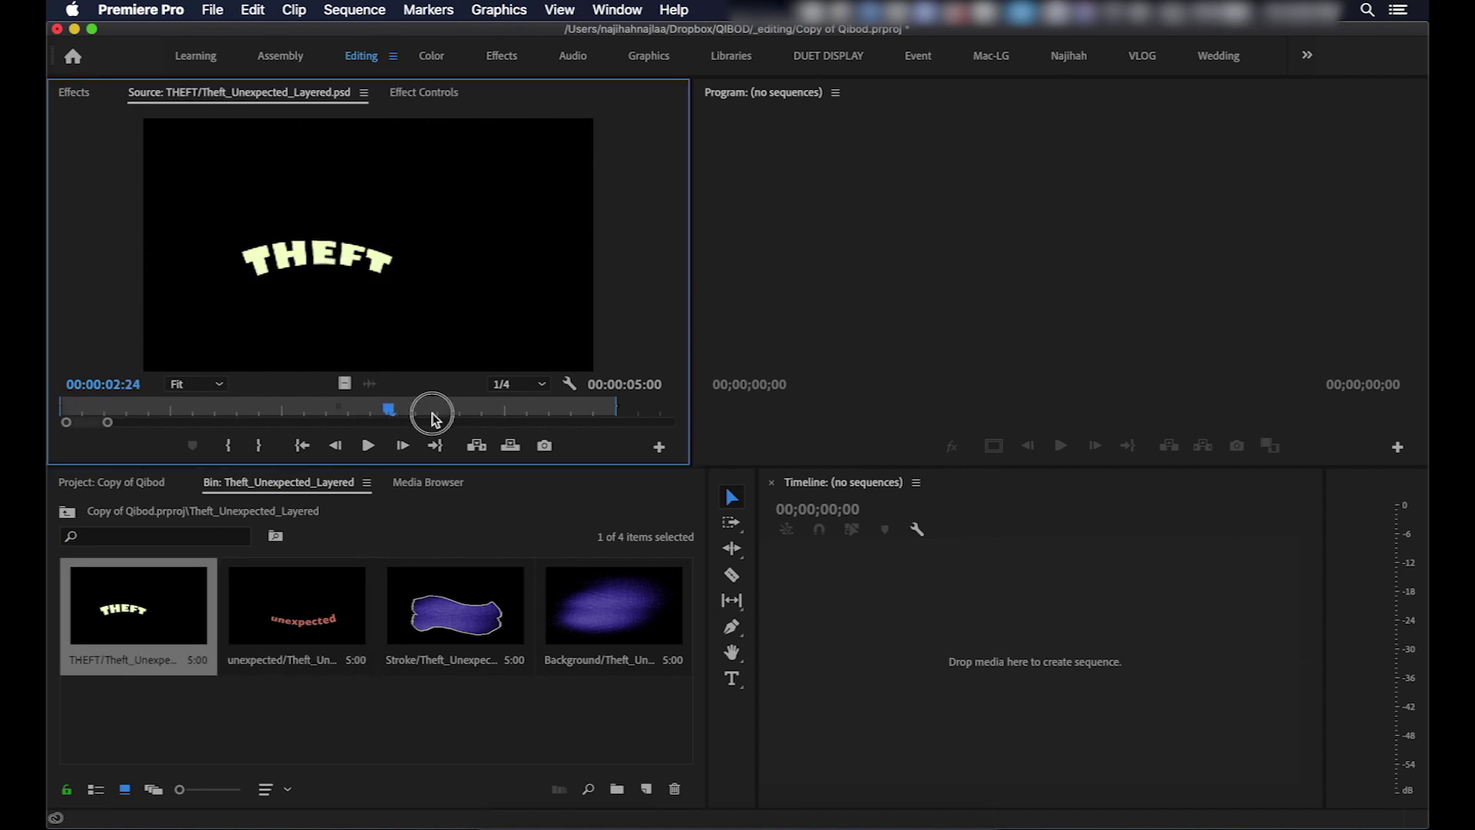
{"action": "double_click", "coordinate": [342, 611]}
{"action": "left_click", "coordinate": [67, 511]}
{"action": "left_click", "coordinate": [440, 694]}
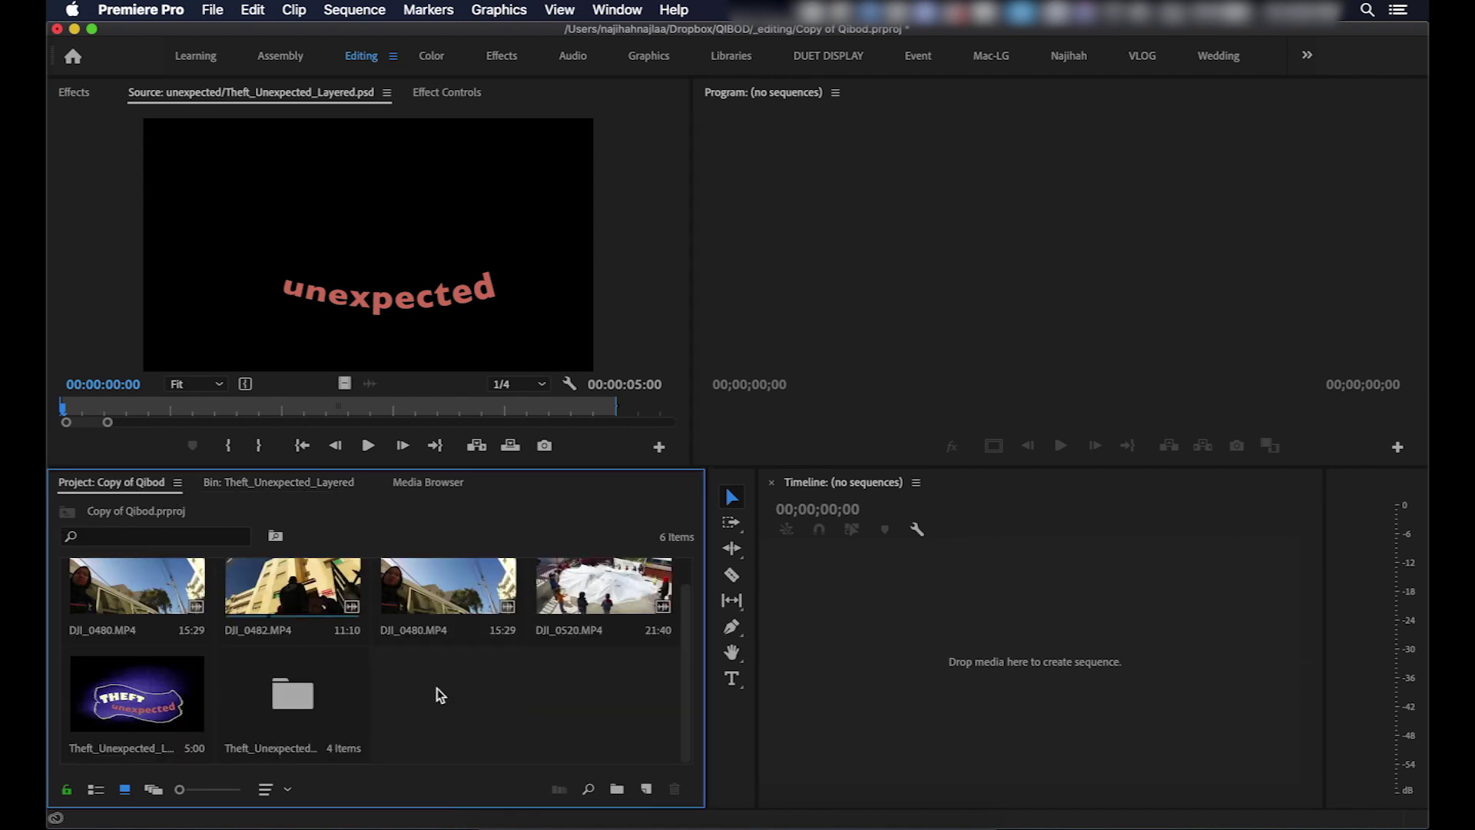
Import Brightlove_film_logo.ai from the Graphics folder into the project
{"action": "left_click", "coordinate": [496, 799]}
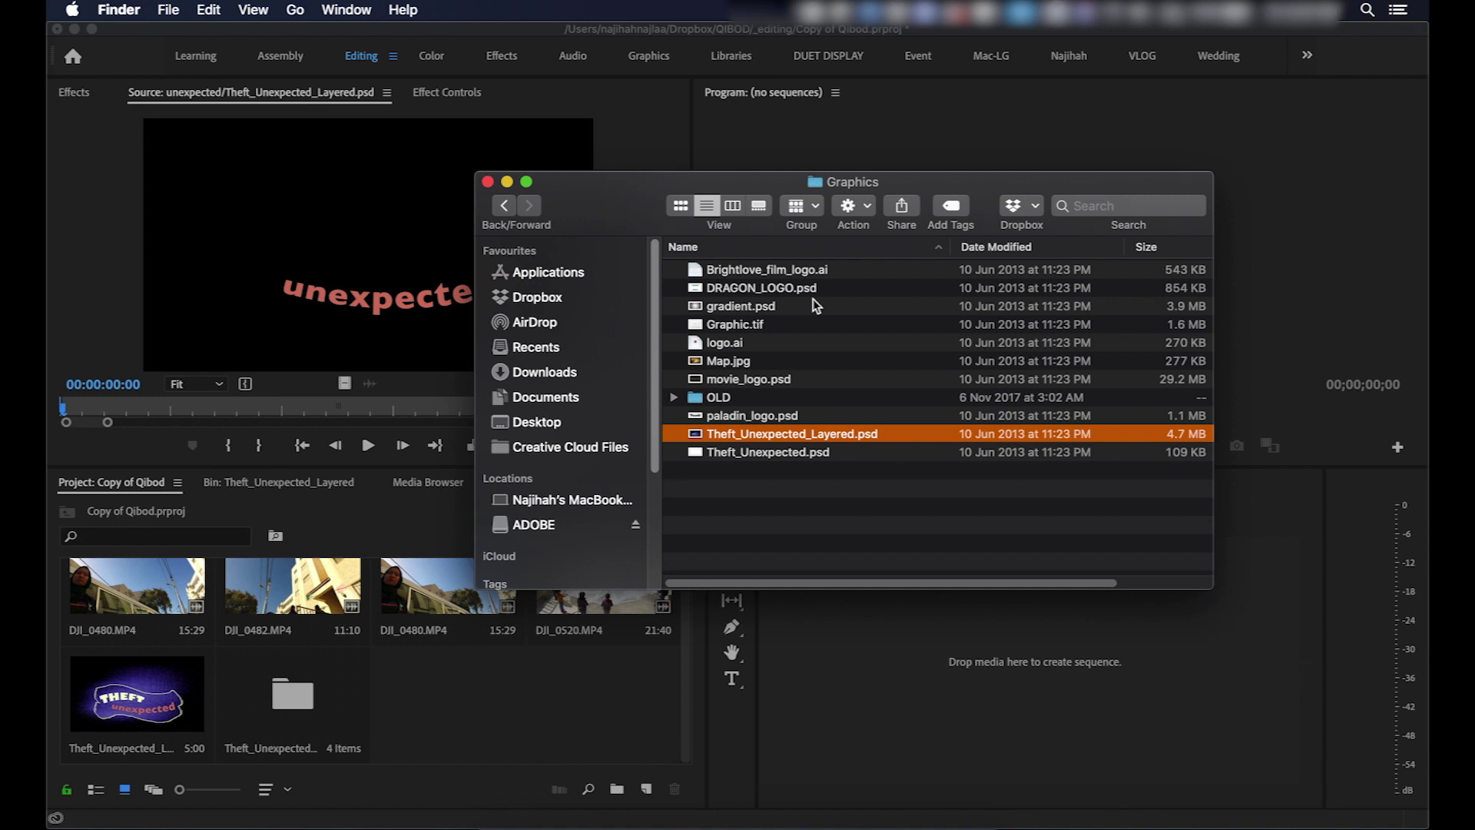
{"action": "left_click", "coordinate": [764, 269]}
{"action": "left_click_drag", "start_coordinate": [763, 269], "coordinate": [515, 684]}
{"action": "left_click_drag", "start_coordinate": [135, 411], "coordinate": [91, 413]}
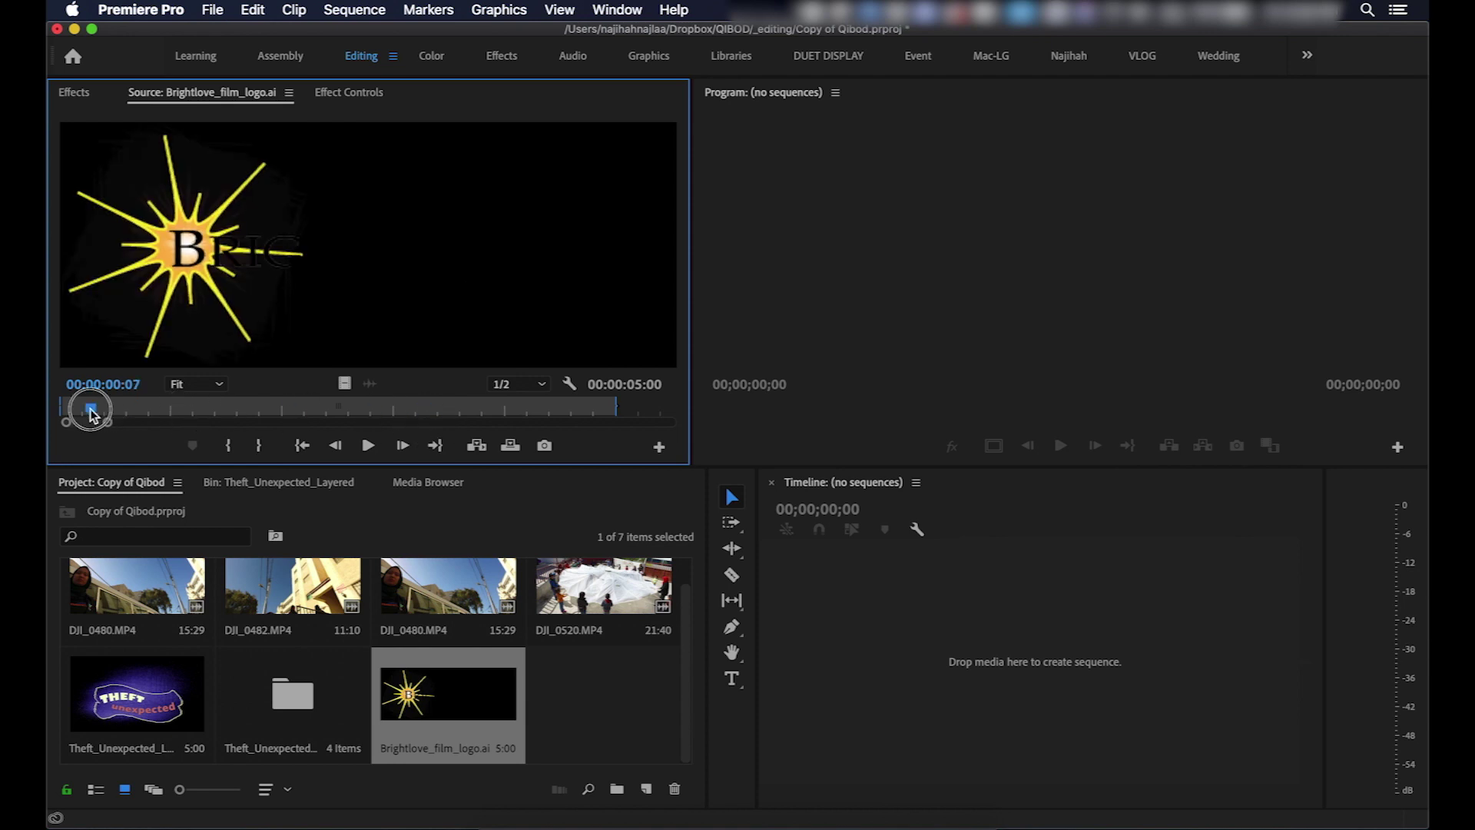
Scrub the Brightlove logo preview to about 2.5 seconds to see the starburst B
{"action": "left_click_drag", "start_coordinate": [90, 414], "coordinate": [359, 417]}
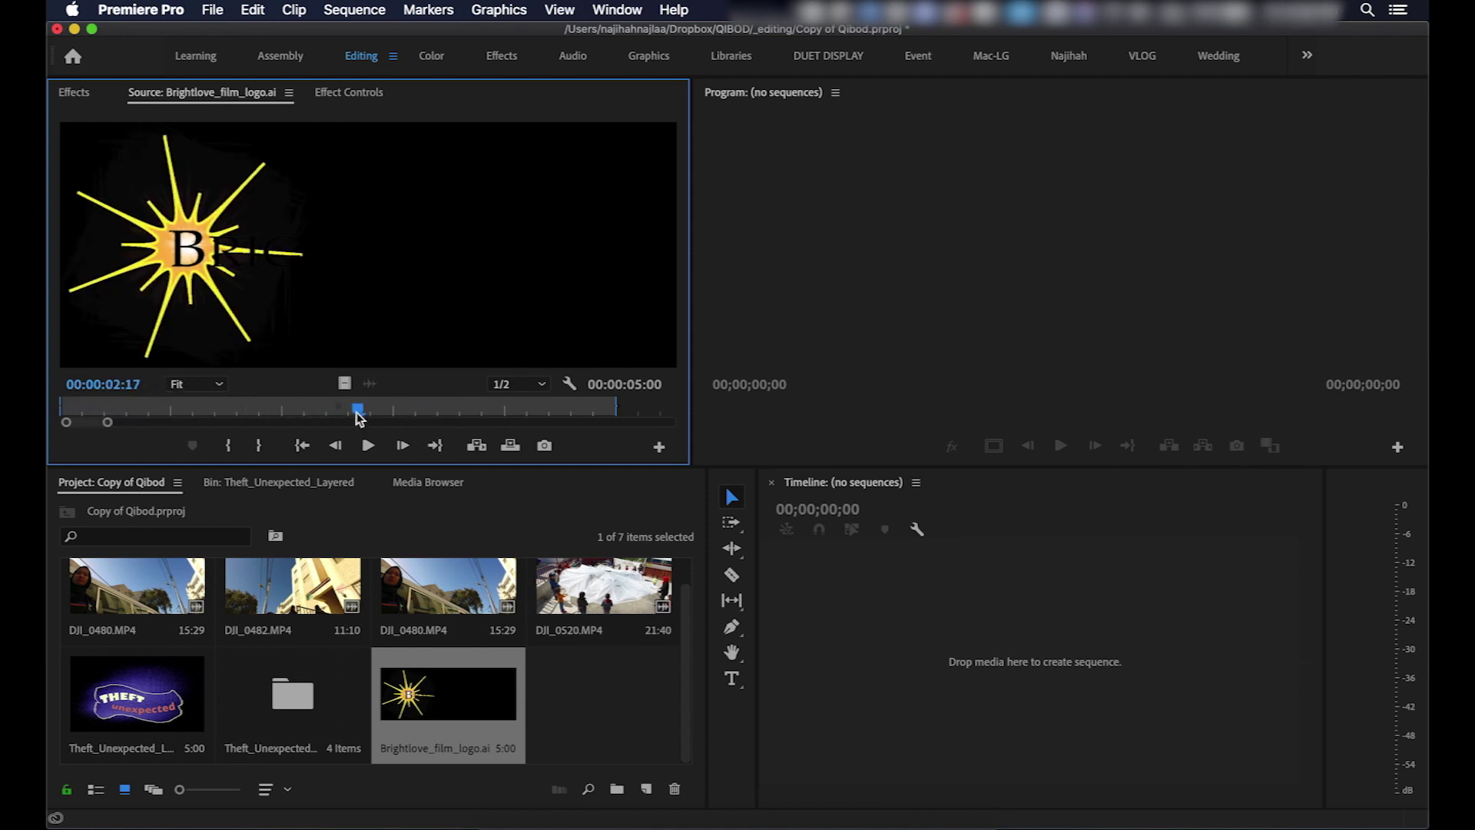
{"action": "left_click", "coordinate": [602, 749]}
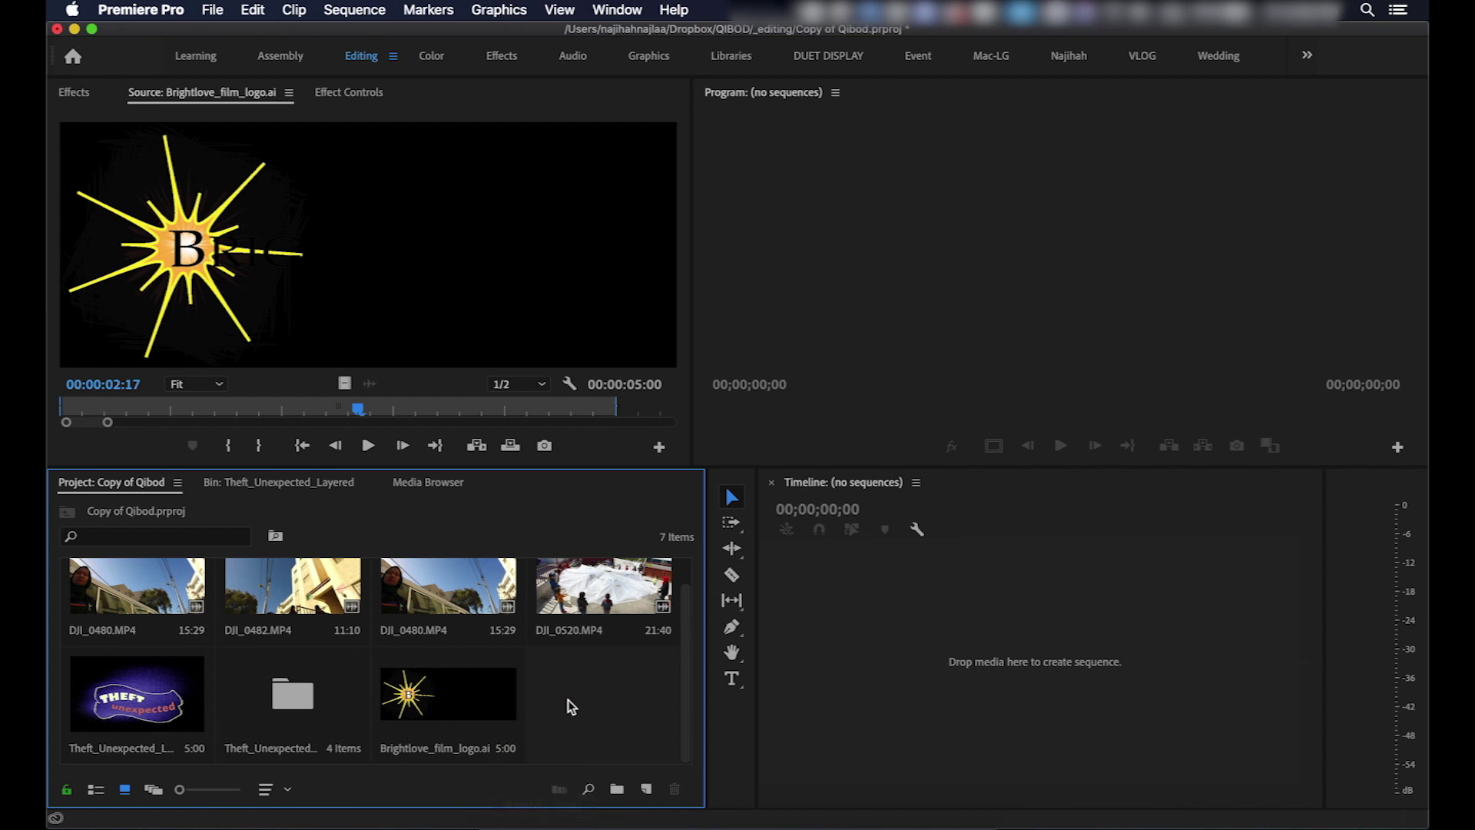